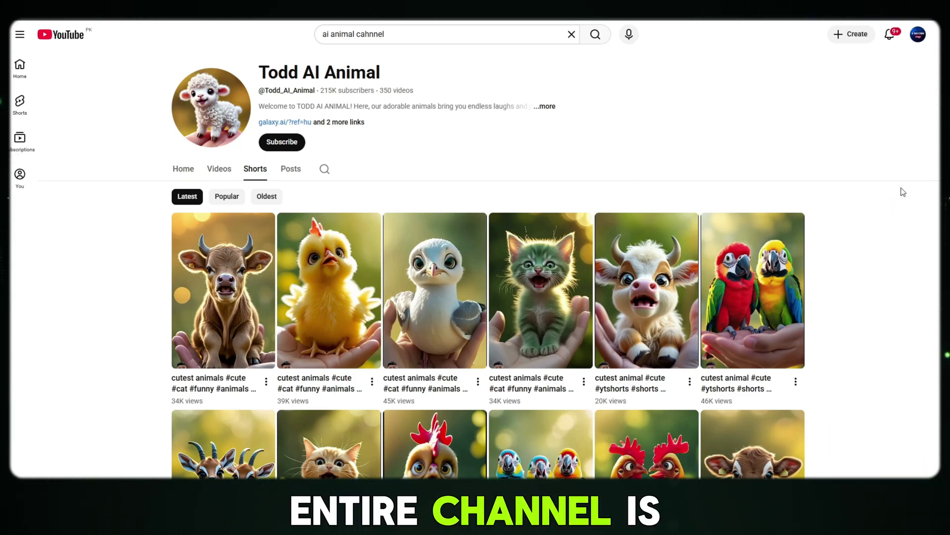
Paste the baby-animal image grid into ChatGPT and ask for 15 same-style animated-video prompts.
scroll(902, 186, "down", 2)
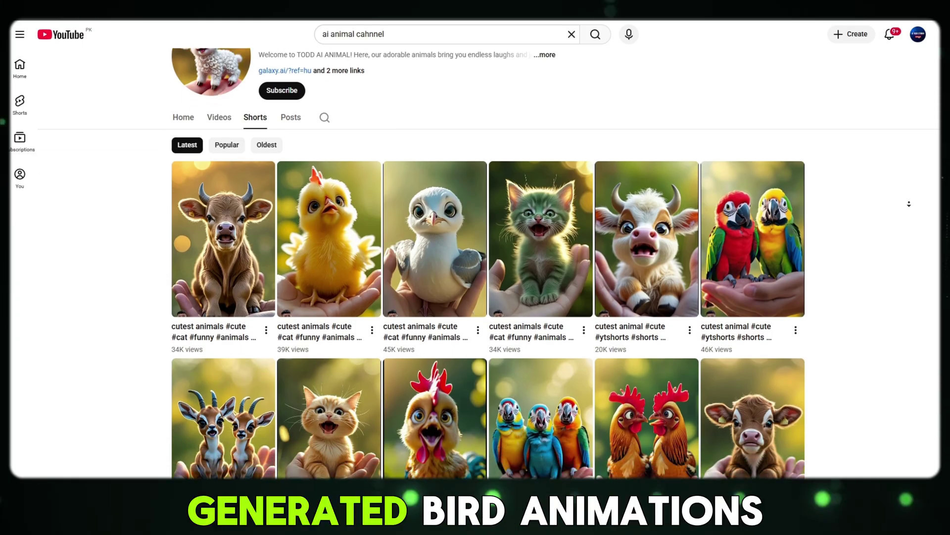
scroll(909, 203, "down", 2)
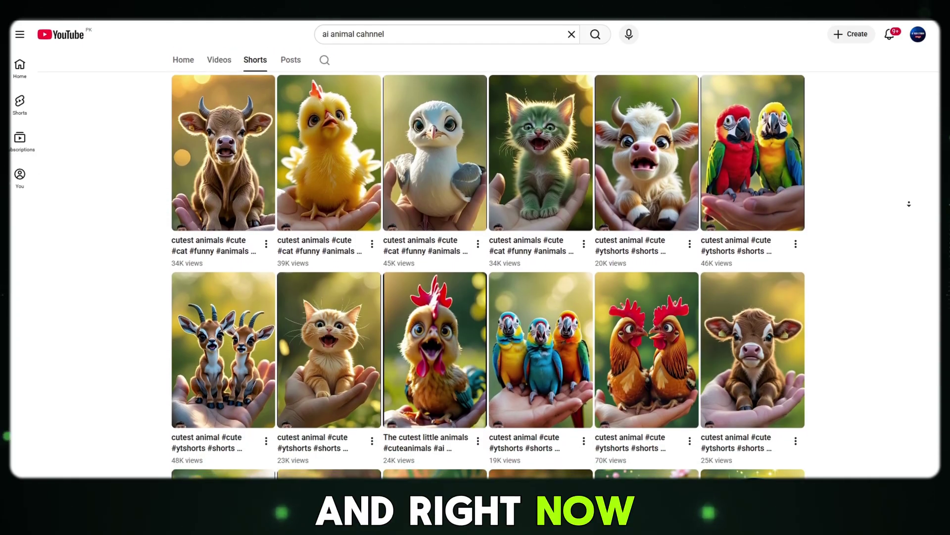
scroll(909, 204, "down", 2)
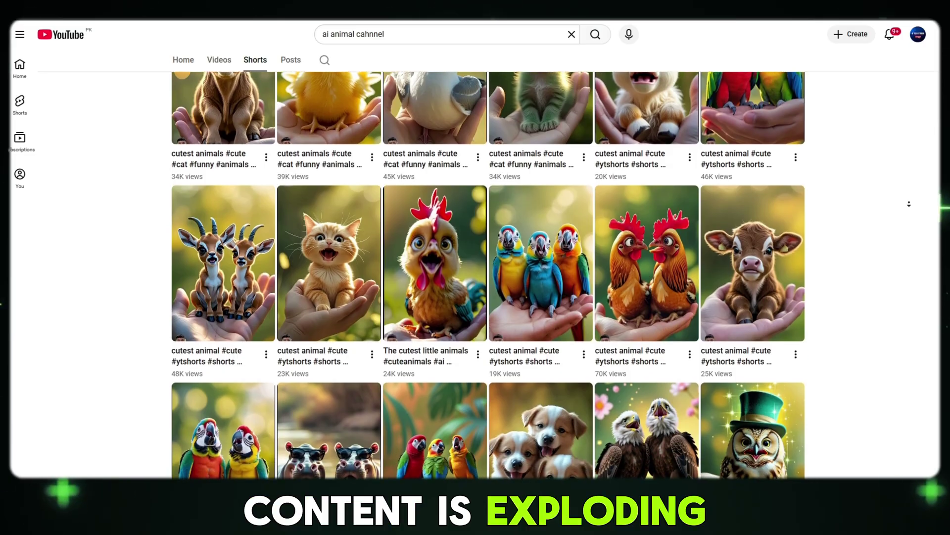
scroll(909, 204, "down", 2)
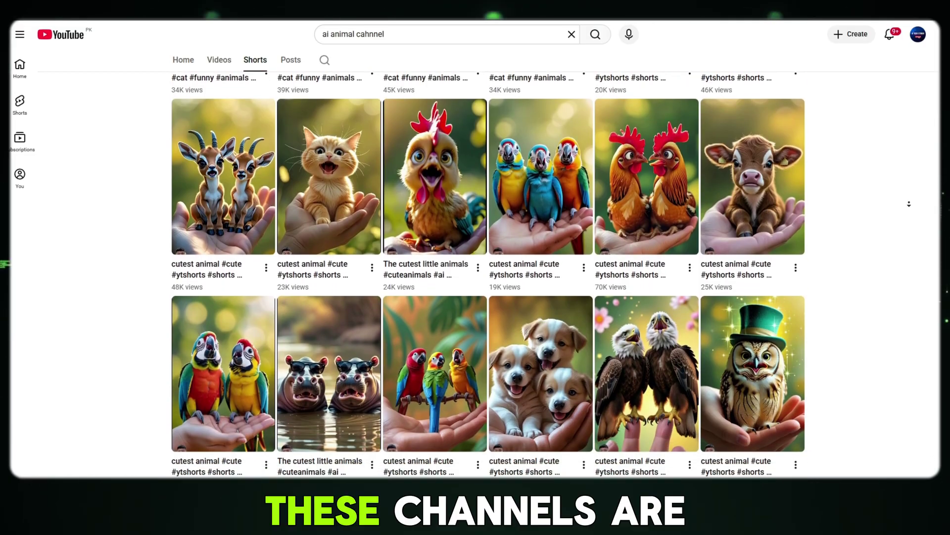
scroll(909, 203, "down", 2)
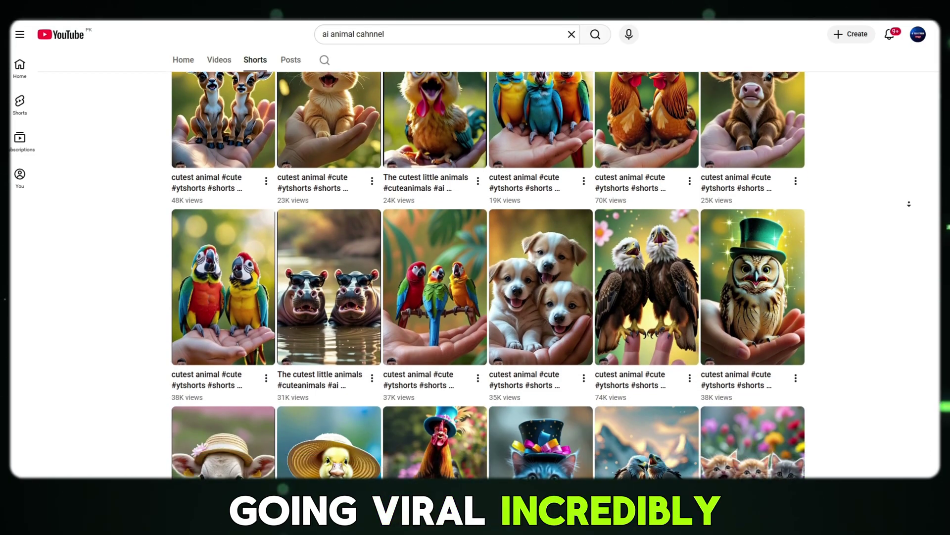
scroll(909, 203, "down", 2)
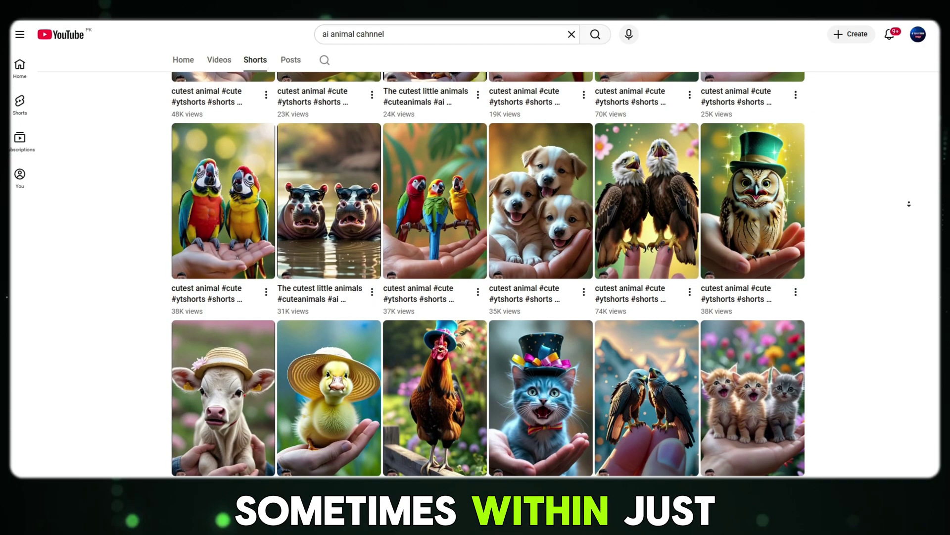
scroll(909, 204, "down", 2)
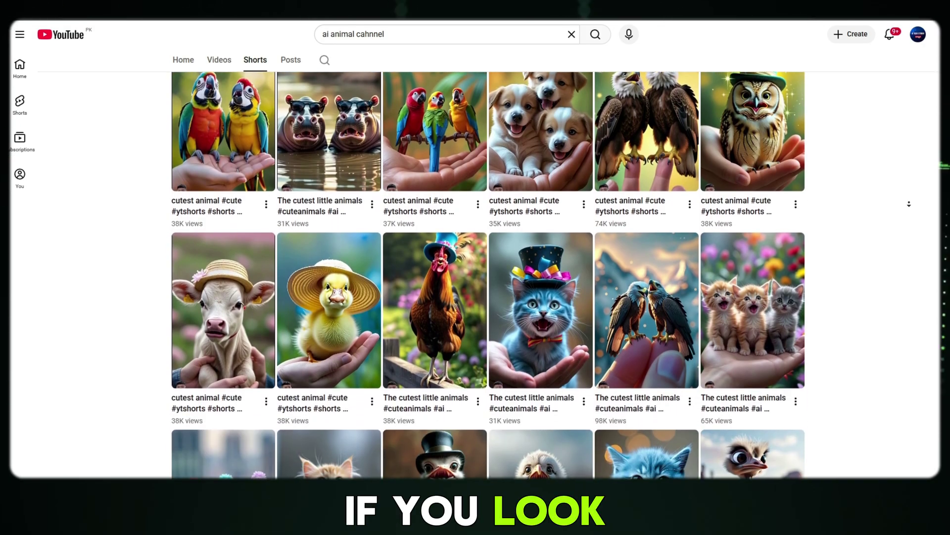
scroll(909, 204, "down", 2)
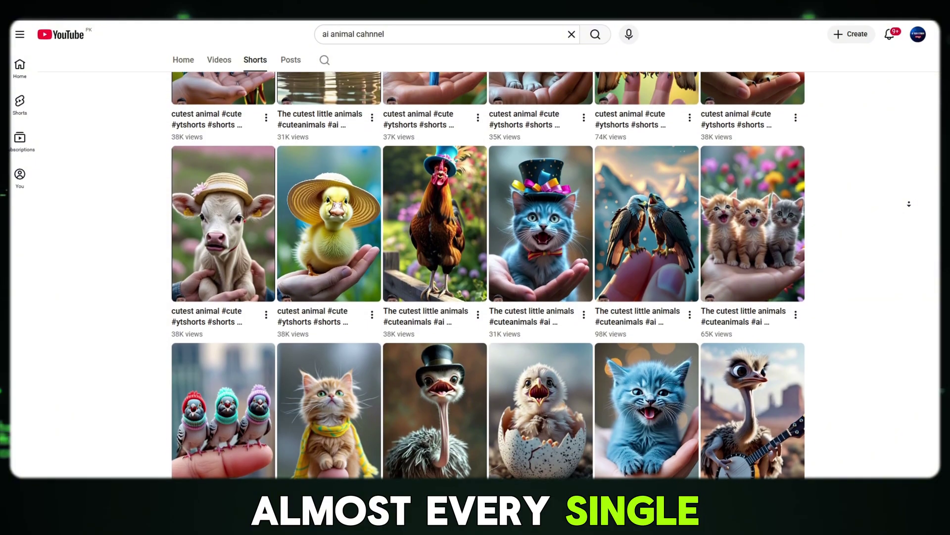
scroll(909, 203, "down", 1)
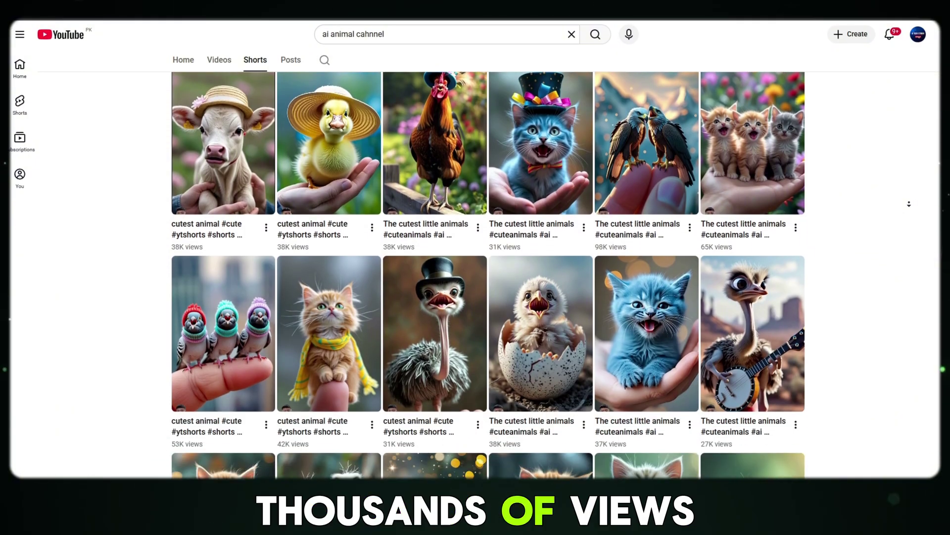
scroll(909, 204, "down", 2)
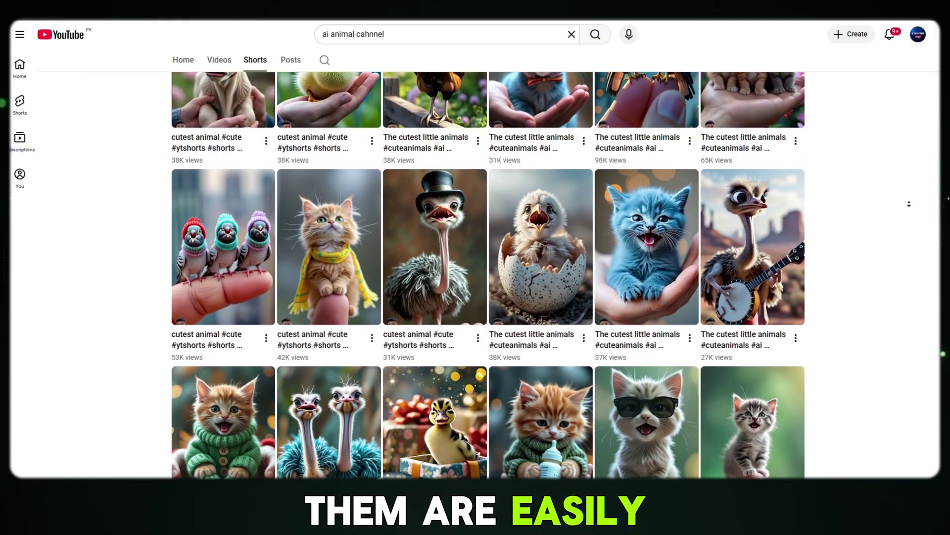
scroll(909, 203, "down", 2)
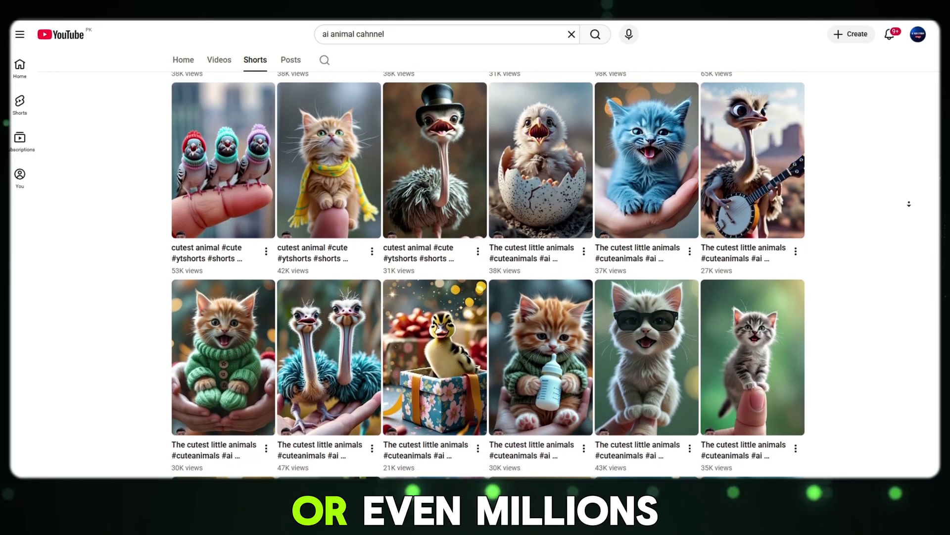
scroll(909, 203, "down", 2)
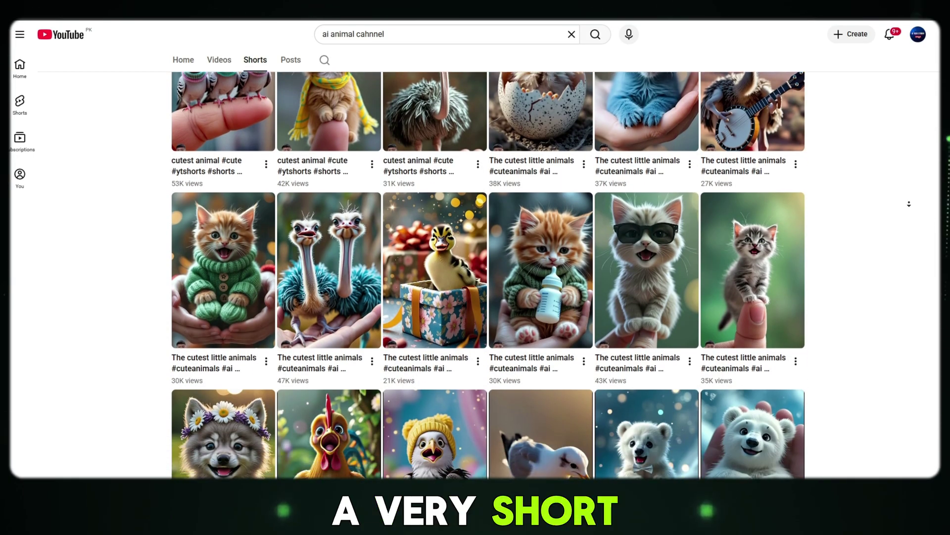
scroll(909, 203, "down", 2)
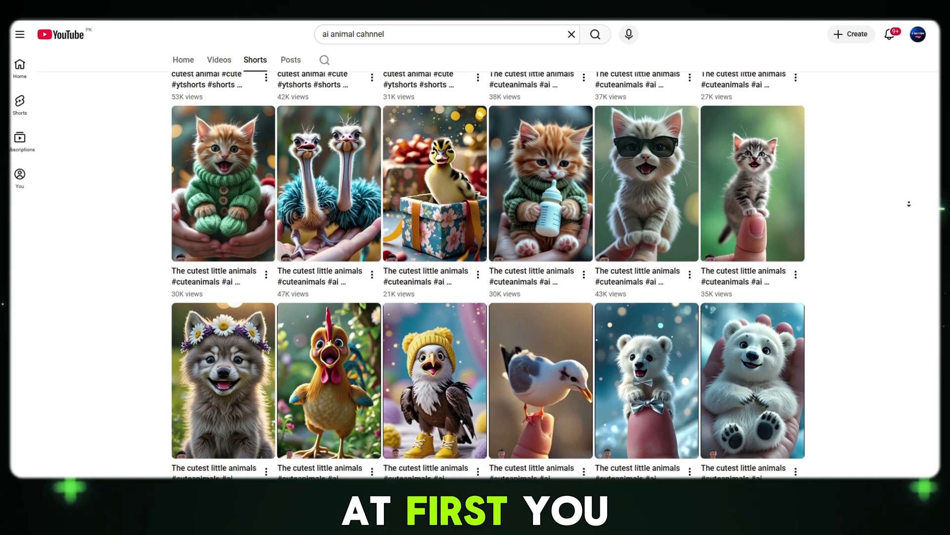
scroll(909, 203, "down", 2)
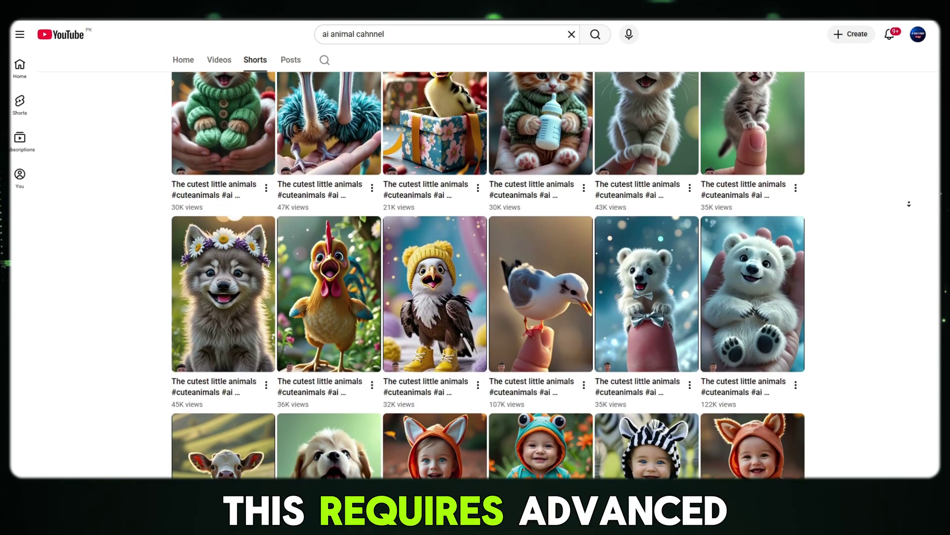
scroll(909, 204, "down", 2)
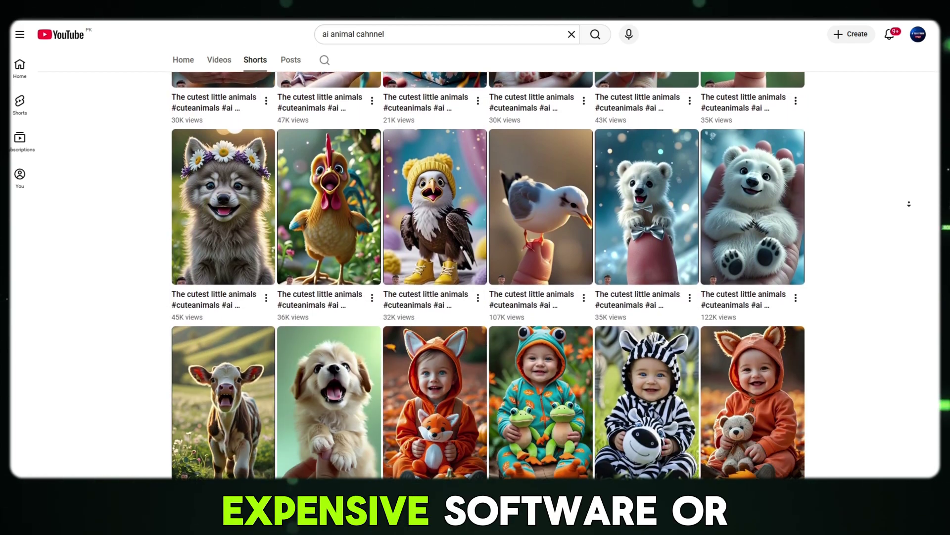
scroll(909, 204, "down", 2)
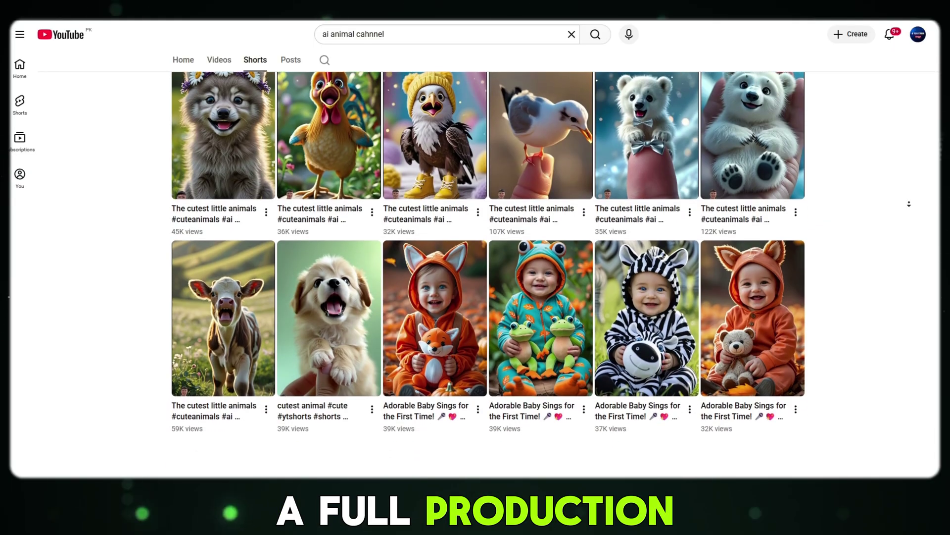
scroll(909, 203, "down", 2)
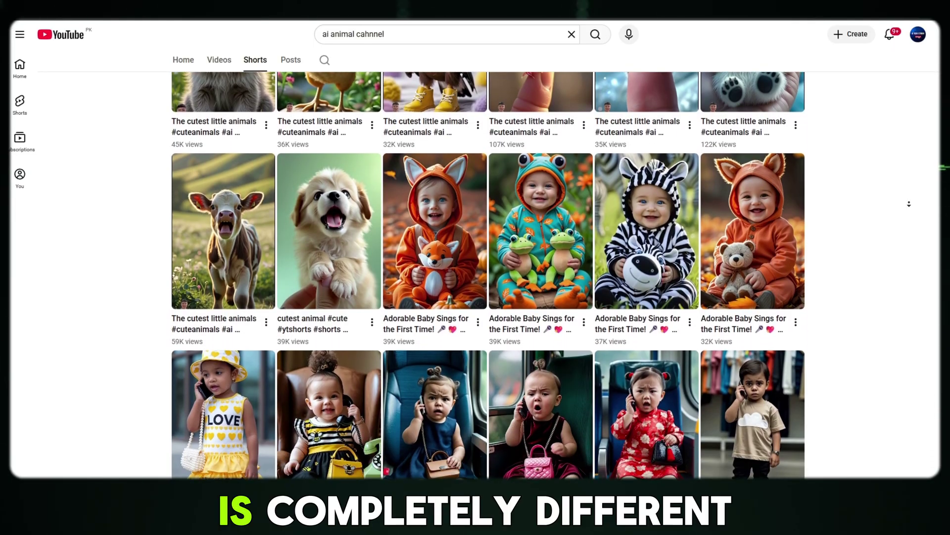
scroll(909, 204, "down", 2)
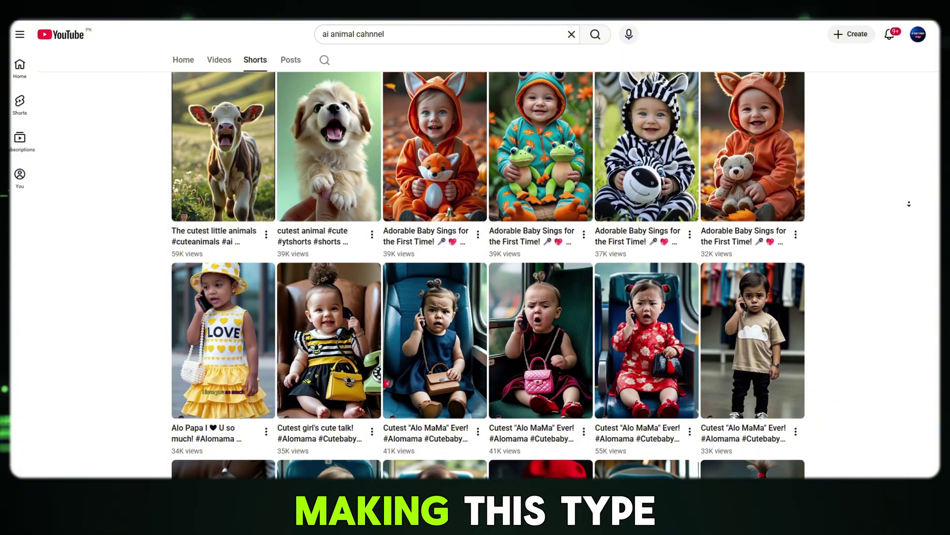
scroll(909, 204, "down", 2)
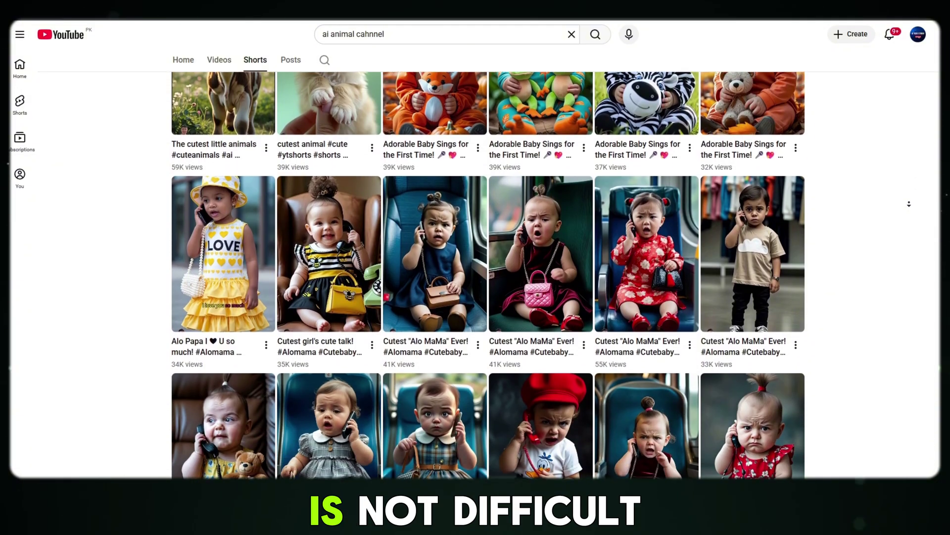
scroll(909, 203, "down", 2)
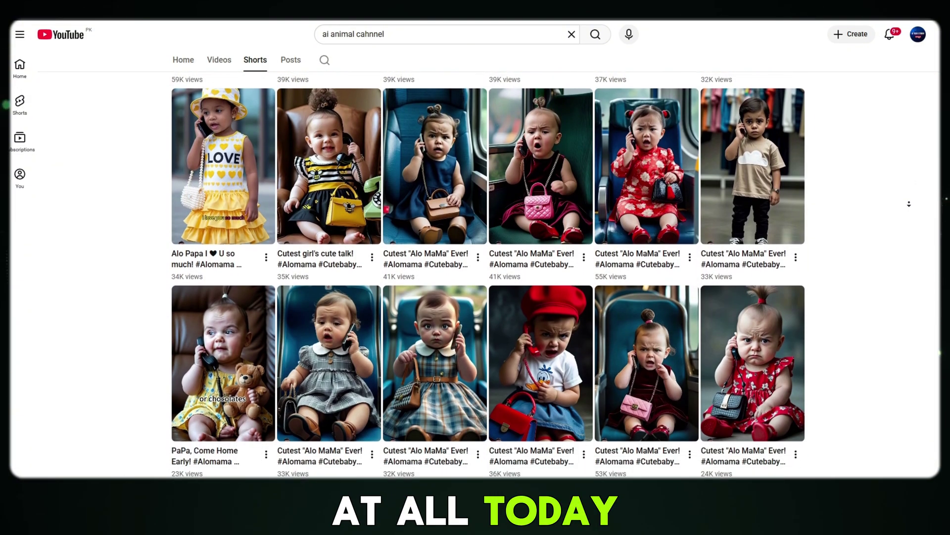
scroll(909, 204, "down", 2)
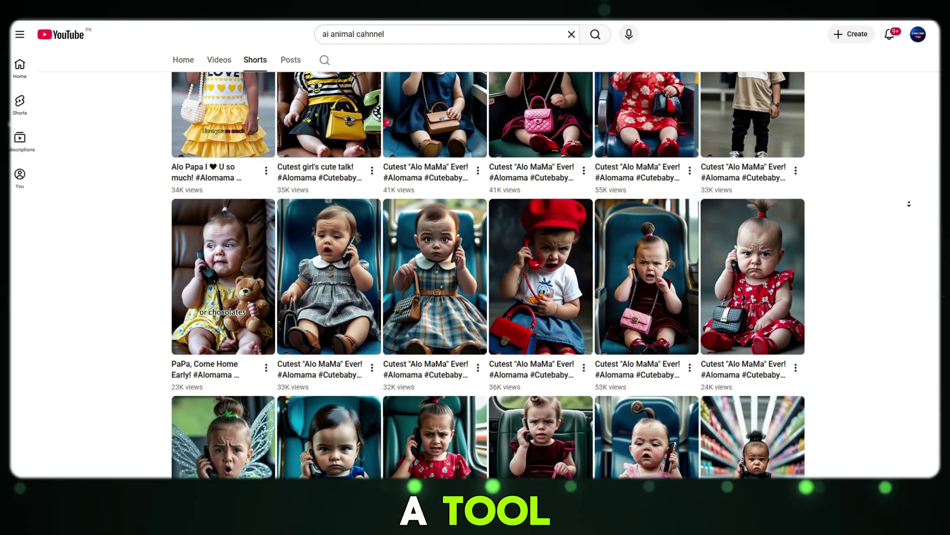
scroll(910, 122, "up", 5)
scroll(910, 121, "up", 15)
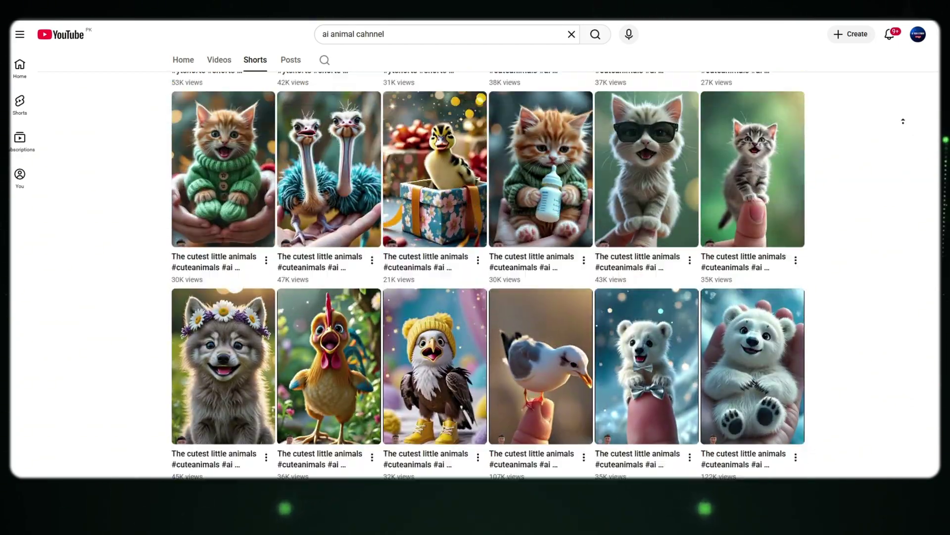
scroll(903, 150, "up", 7)
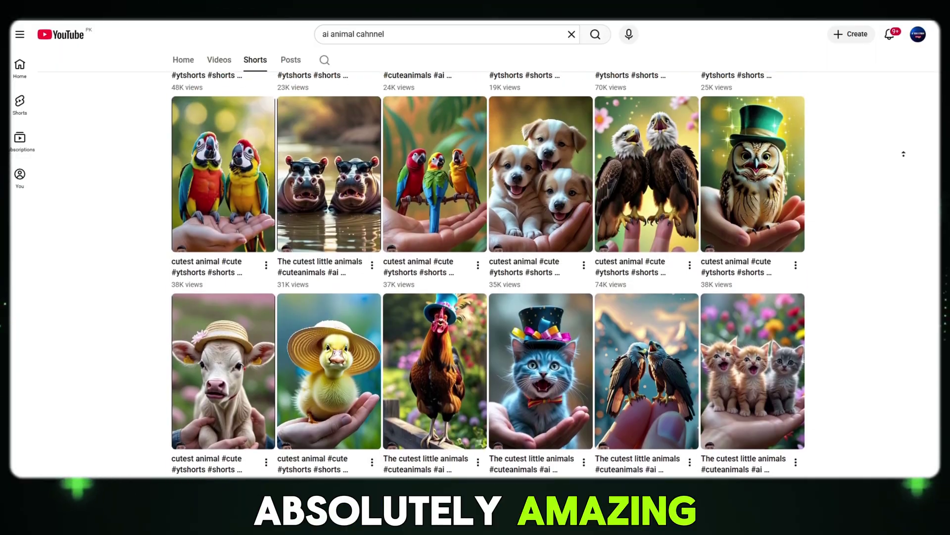
scroll(904, 154, "up", 5)
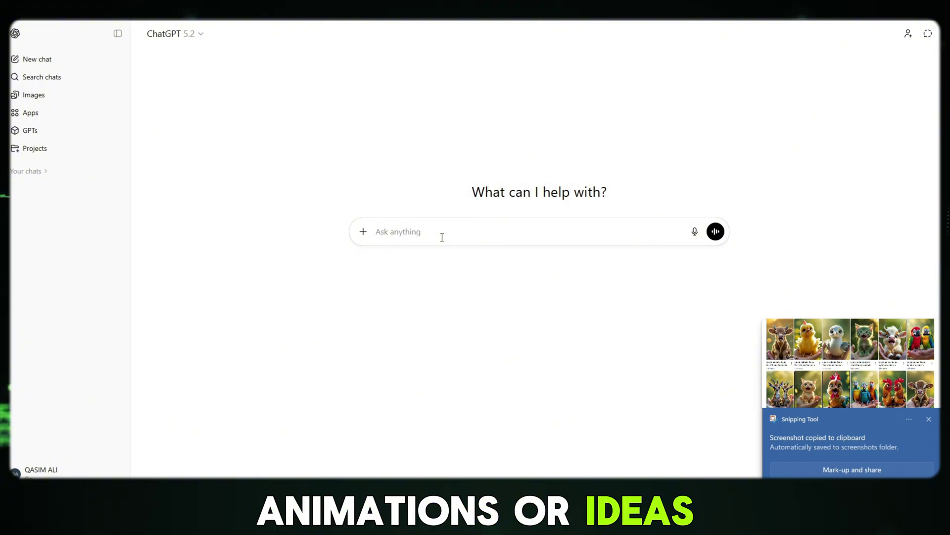
key("ctrl+v")
type("i wan")
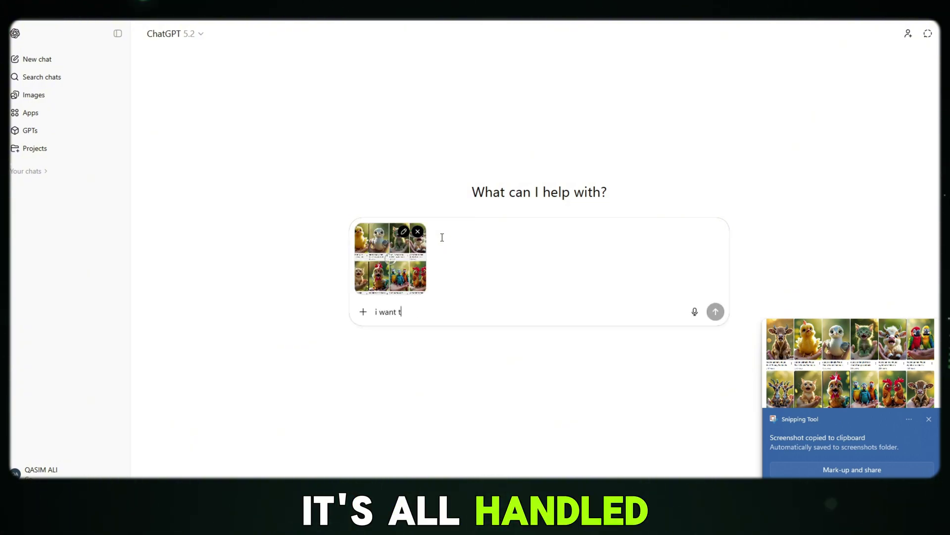
type("t to c")
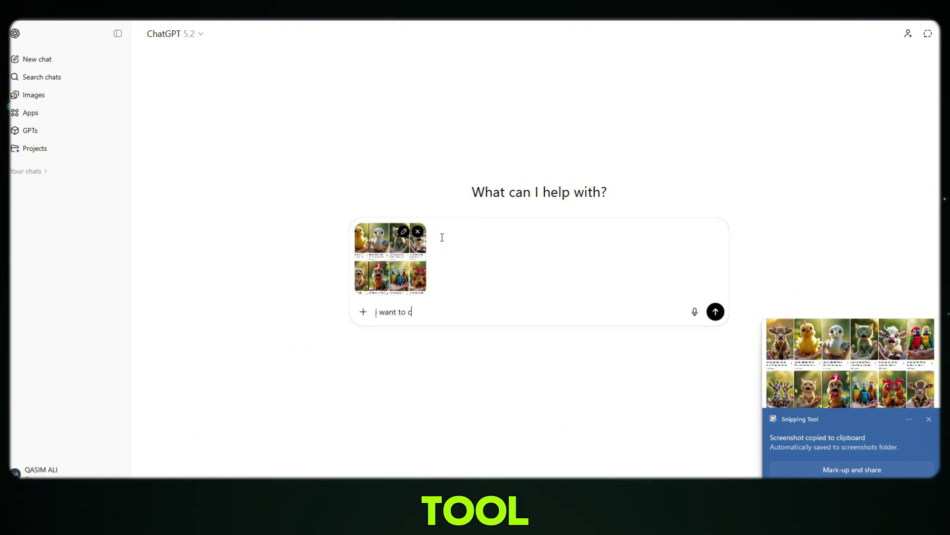
type("reate this type ")
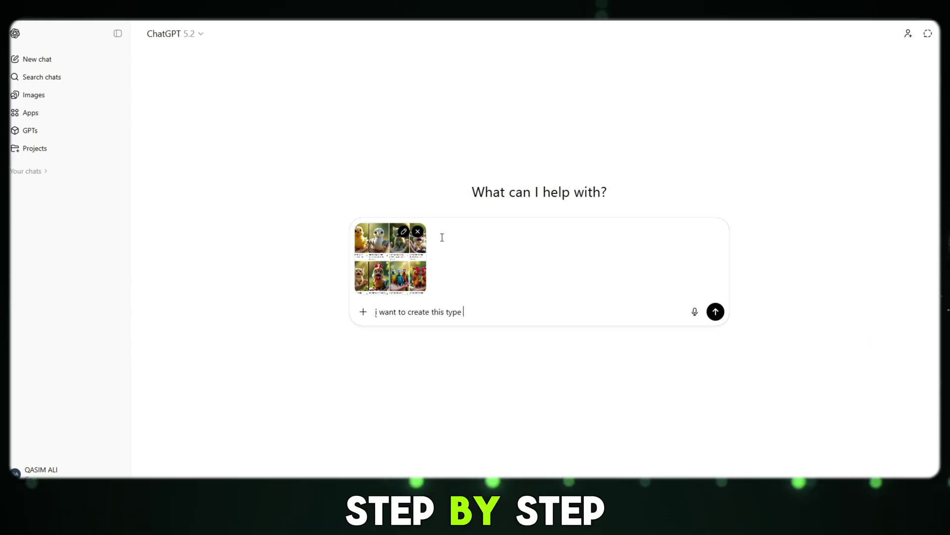
type("animated video")
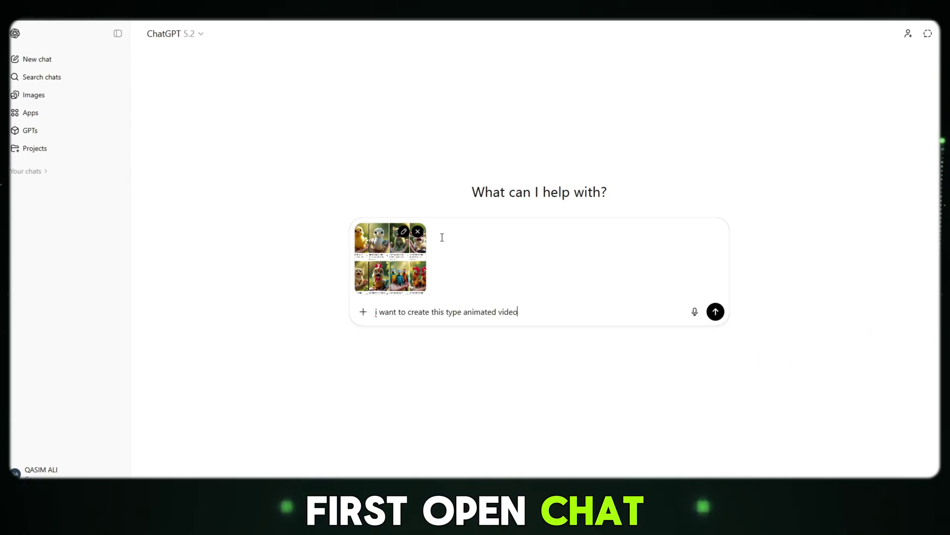
type(" please ")
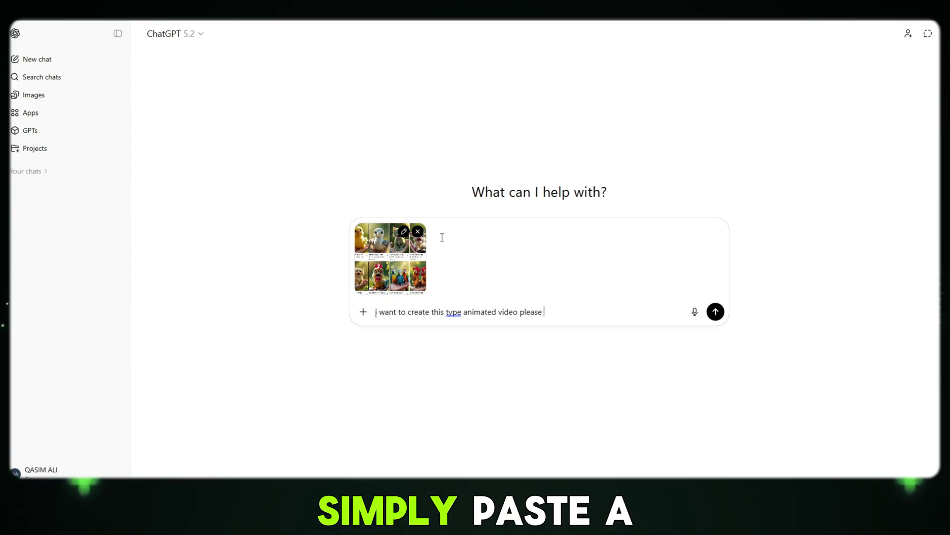
type("give ")
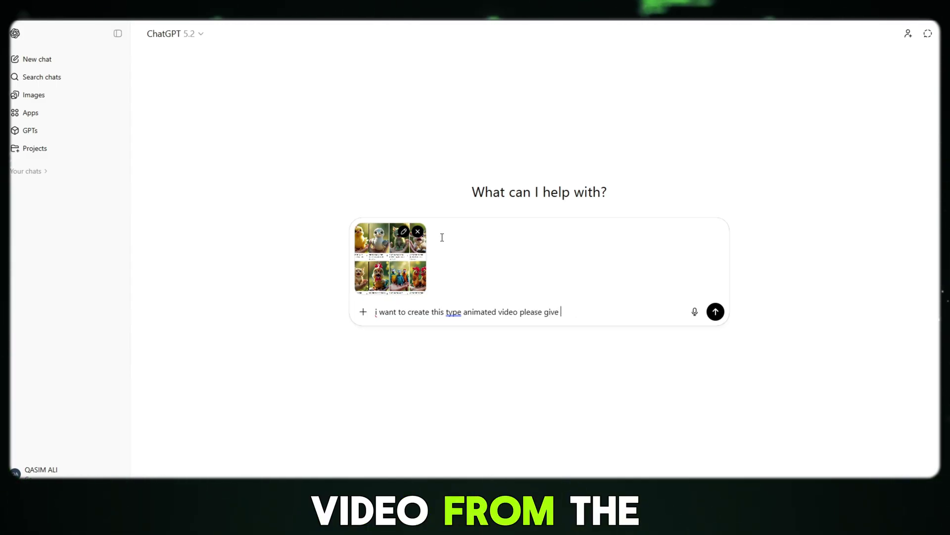
type("me a 15 prompt maek sure s")
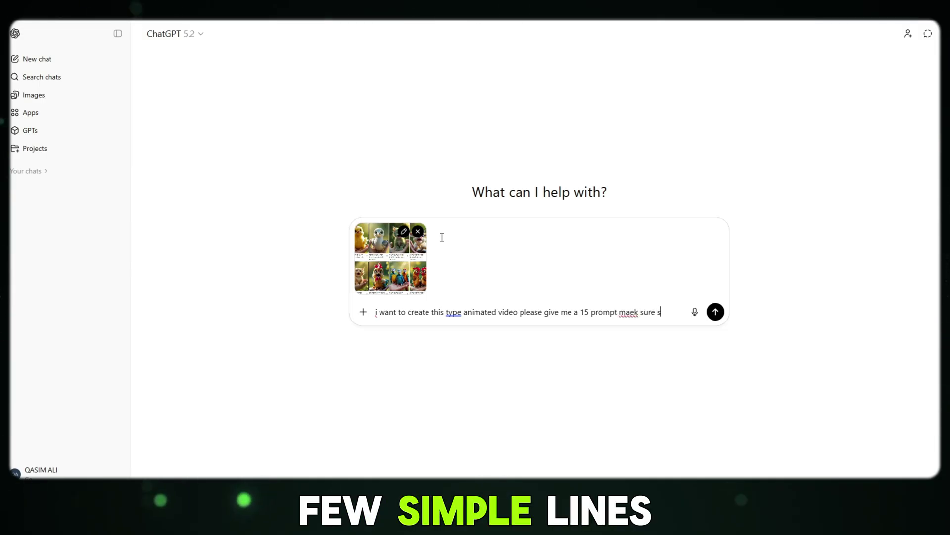
type("ame and more c")
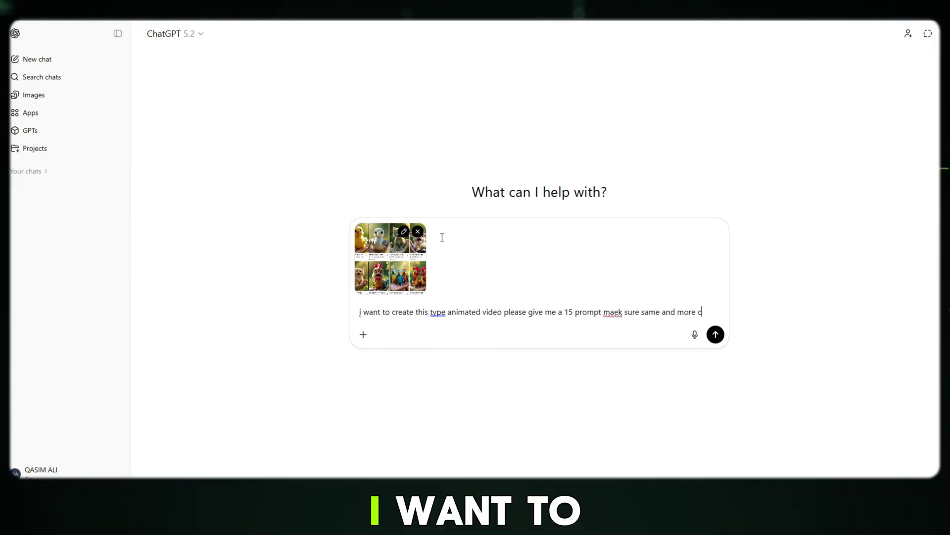
type("ute cahrachter")
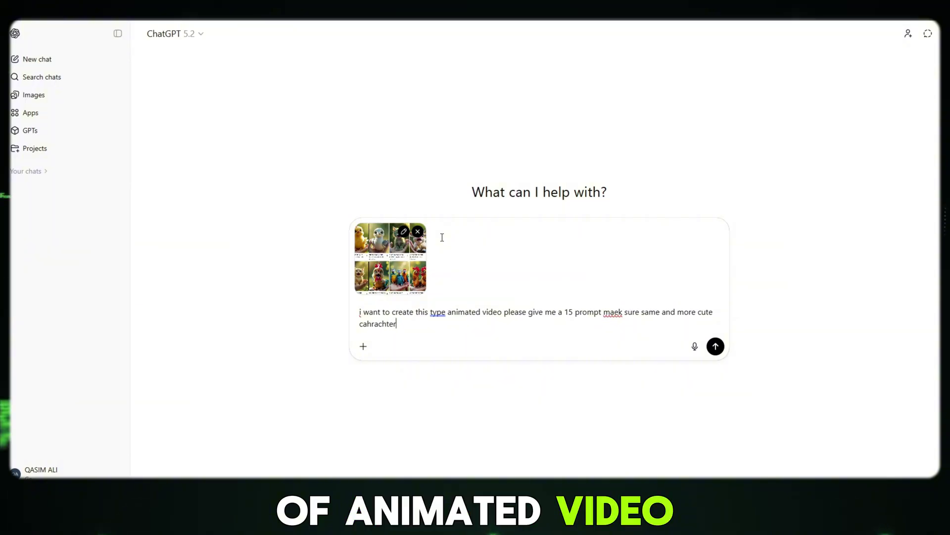
type(" use")
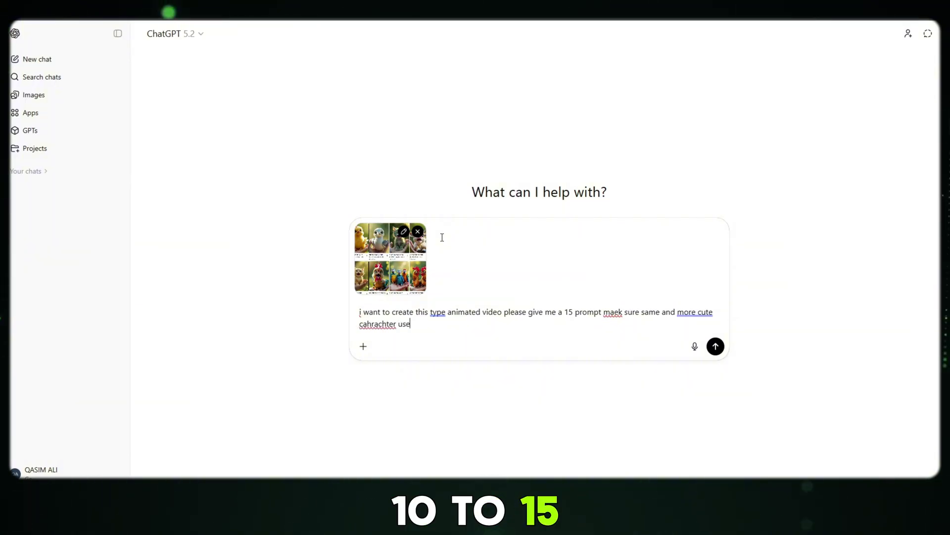
key("Return")
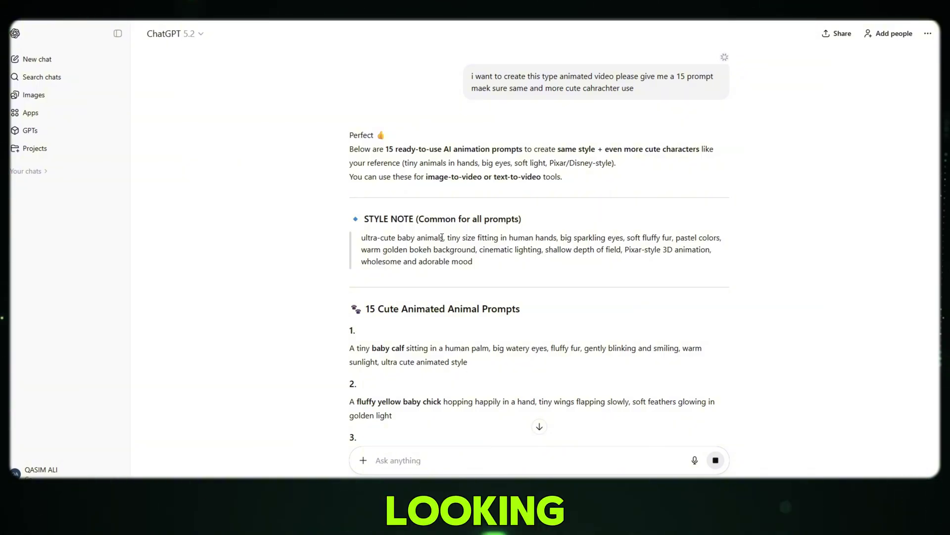
Scroll through ChatGPT's reply from the style note and 15 prompts to the closing pro tip.
scroll(808, 268, "down", 2)
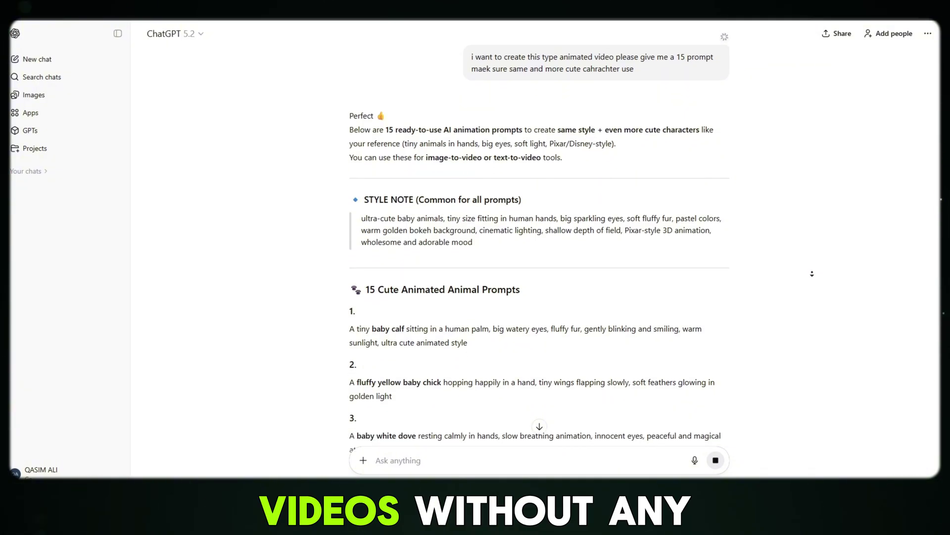
scroll(811, 273, "down", 2)
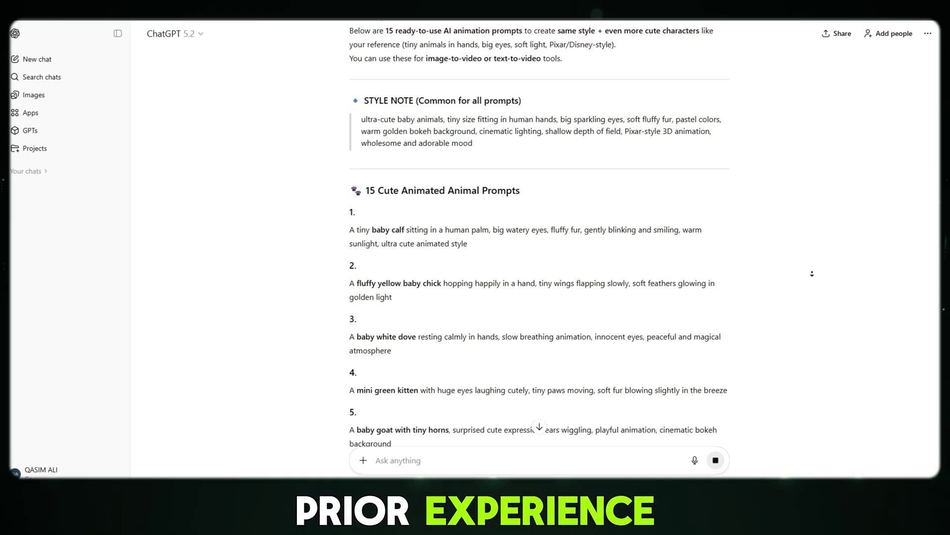
scroll(812, 273, "down", 2)
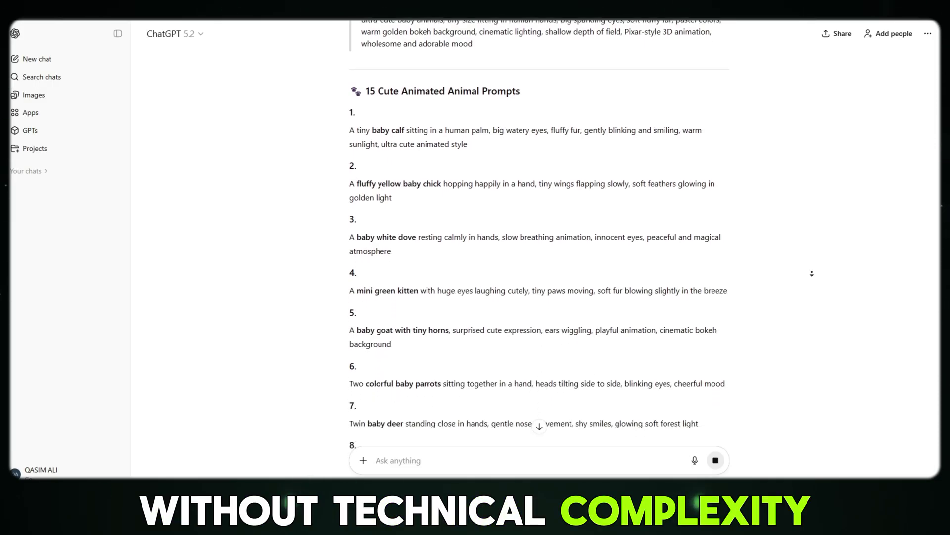
scroll(812, 273, "down", 2)
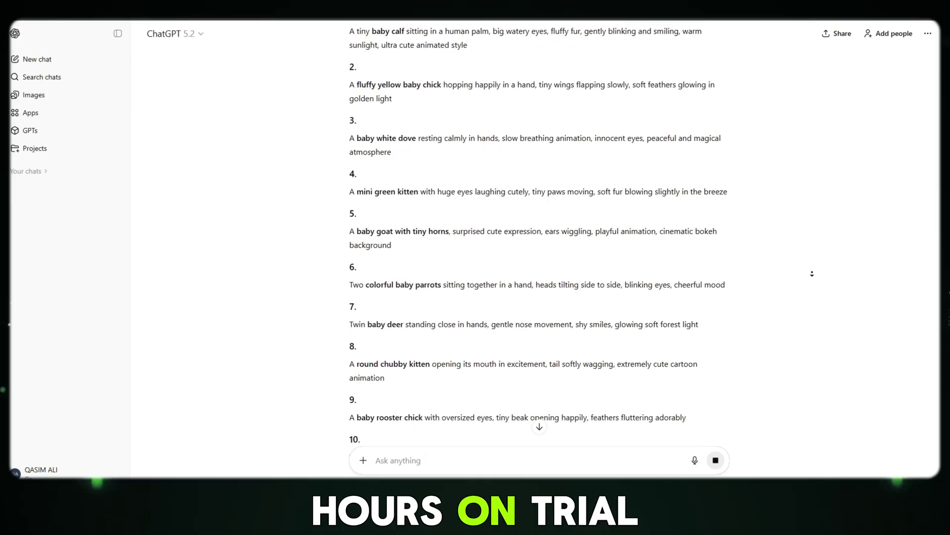
scroll(812, 273, "down", 2)
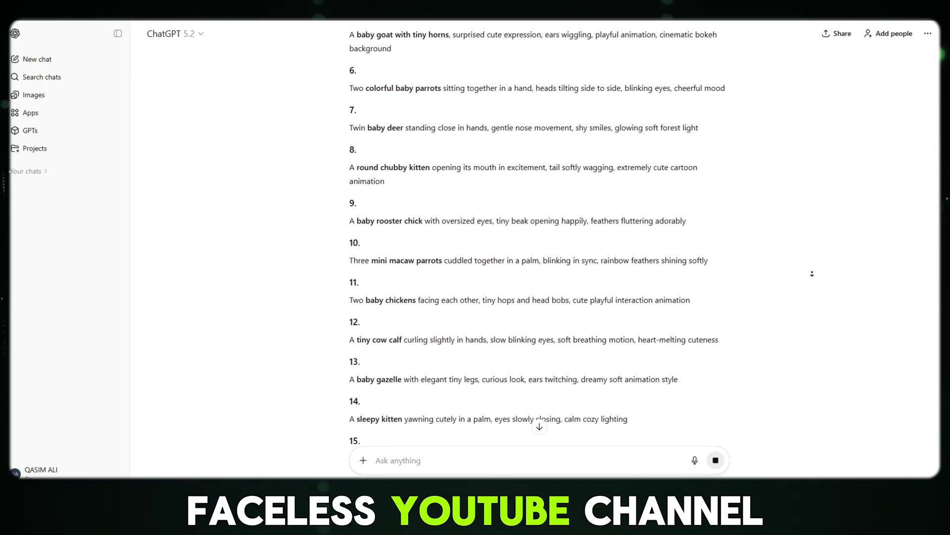
scroll(812, 273, "down", 2)
scroll(812, 273, "down", 2)
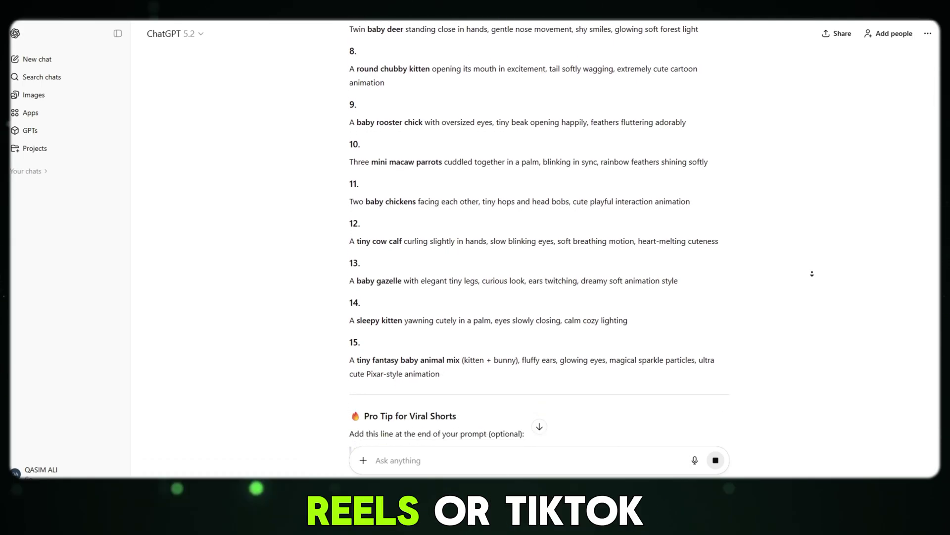
scroll(812, 273, "down", 1)
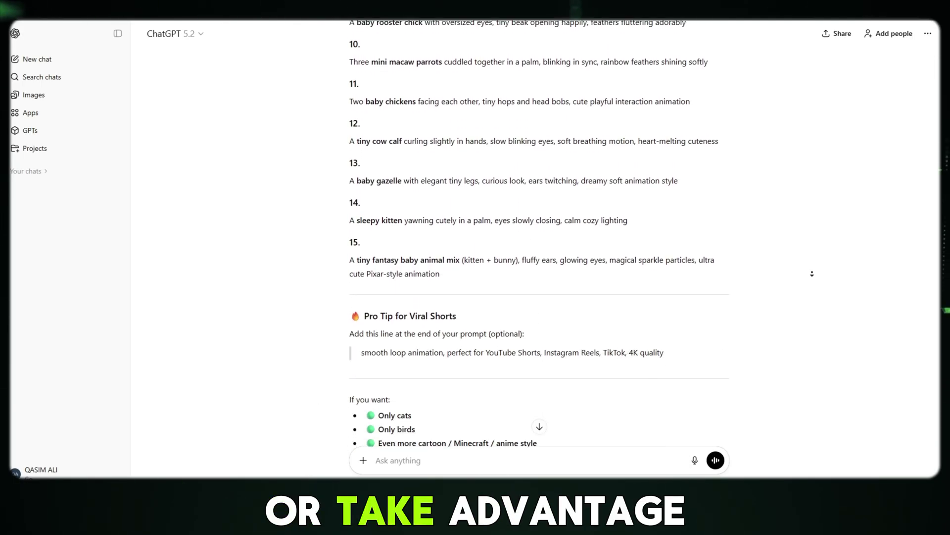
scroll(812, 274, "down", 1)
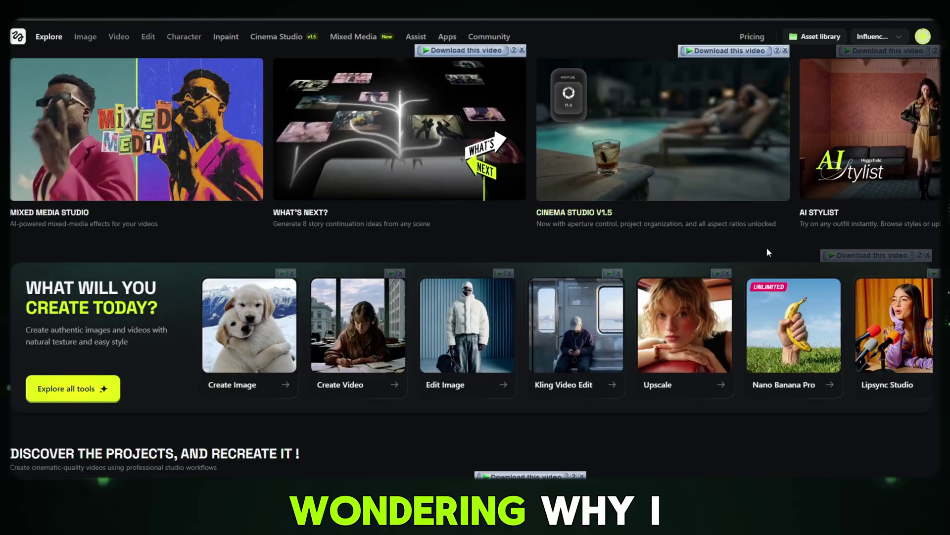
Scroll down the Higgsfield Explore page to browse its tools and effects.
scroll(790, 255, "down", 1)
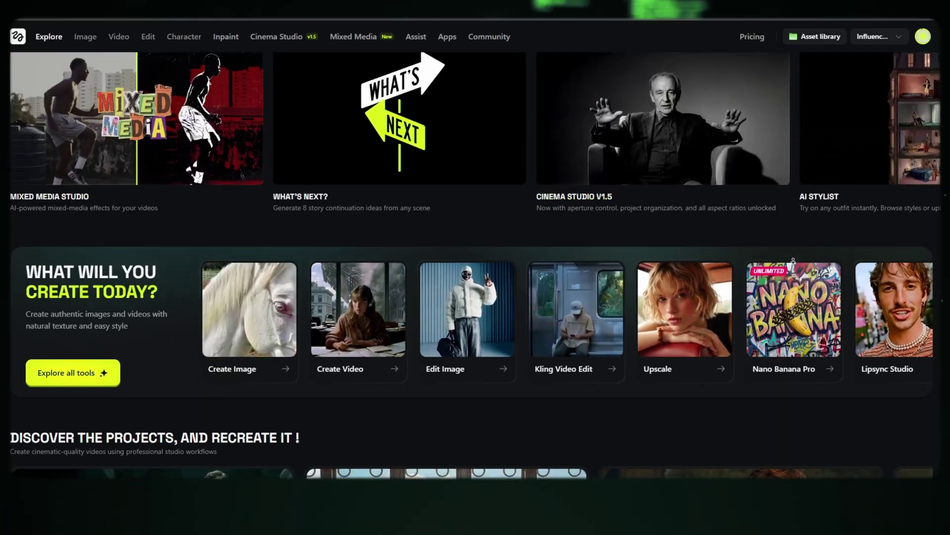
scroll(793, 259, "down", 2)
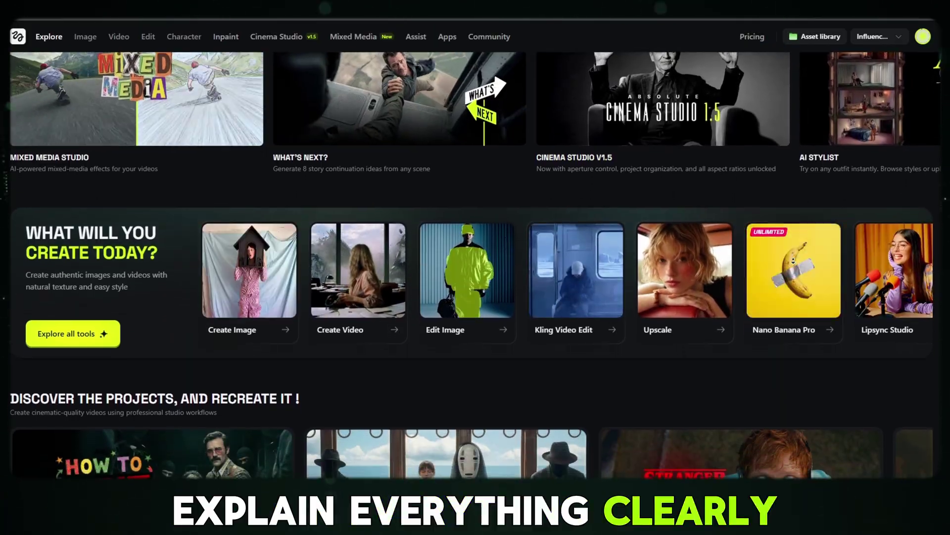
scroll(792, 258, "down", 2)
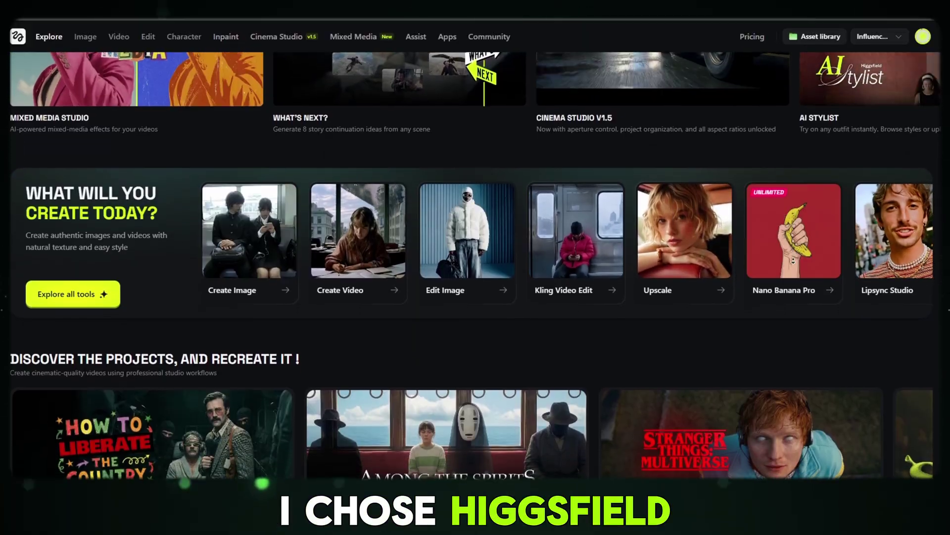
scroll(793, 261, "down", 2)
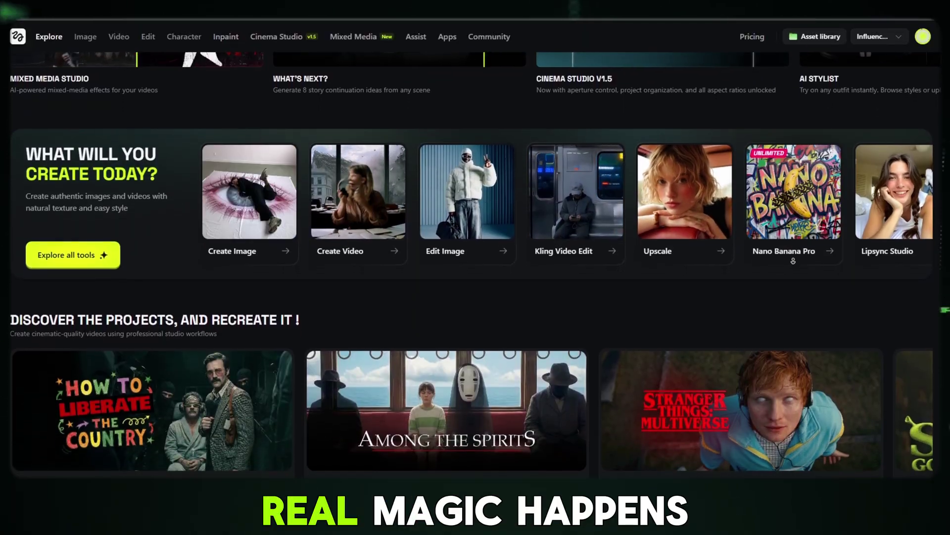
scroll(793, 261, "down", 2)
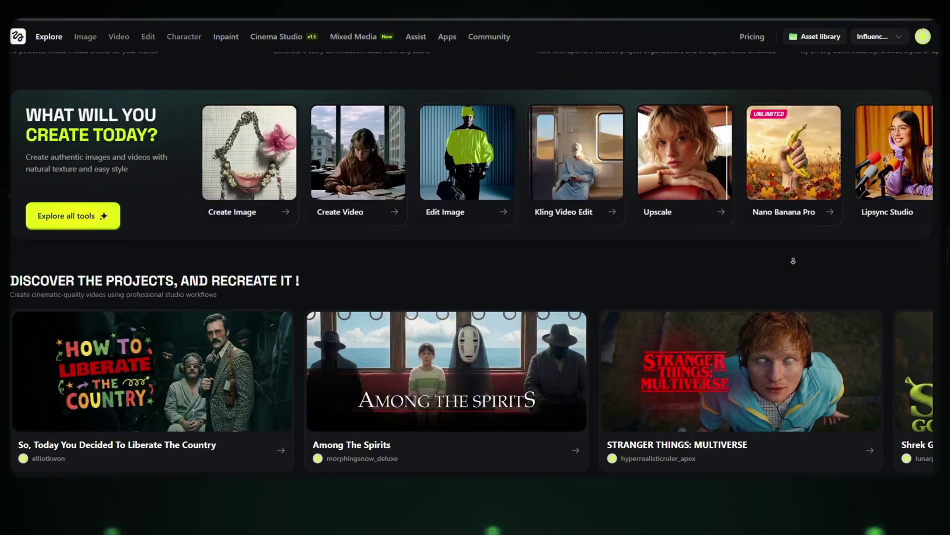
scroll(793, 261, "down", 2)
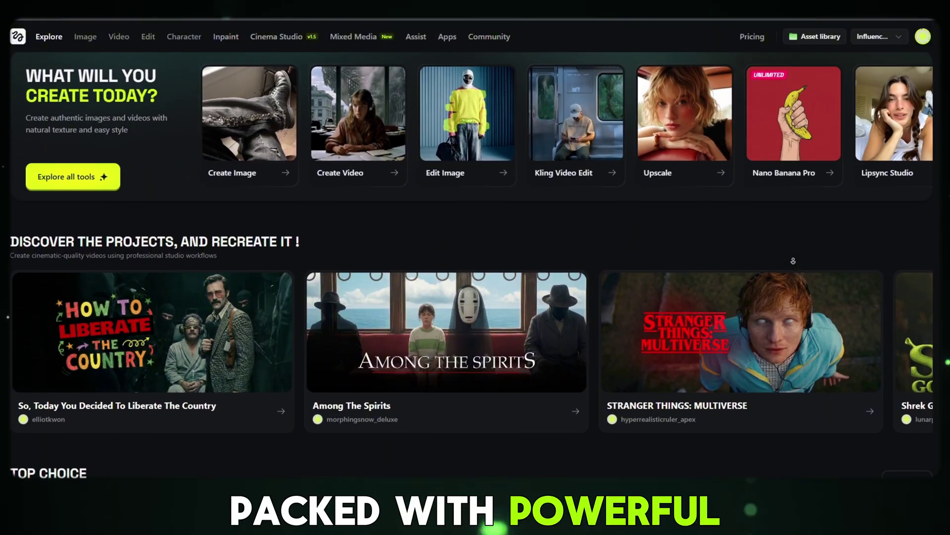
scroll(793, 261, "down", 4)
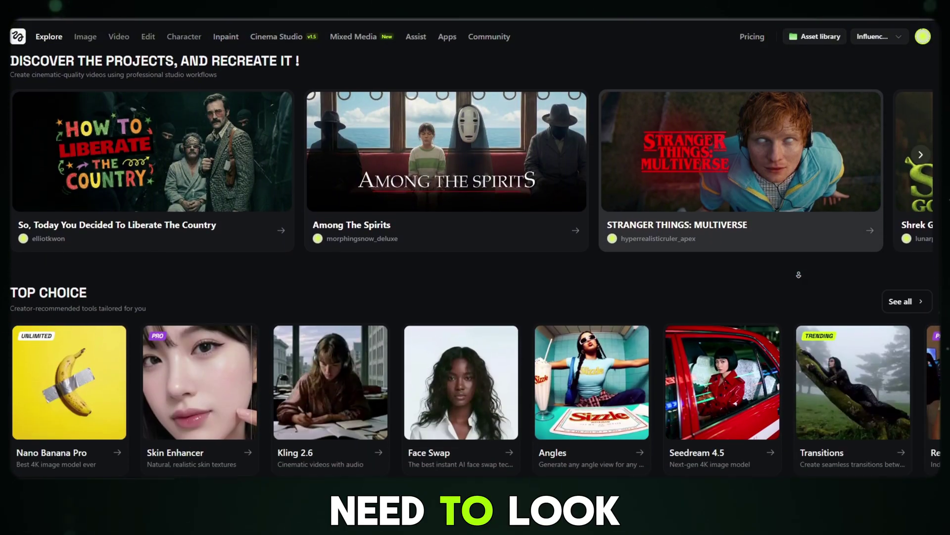
scroll(799, 274, "down", 5)
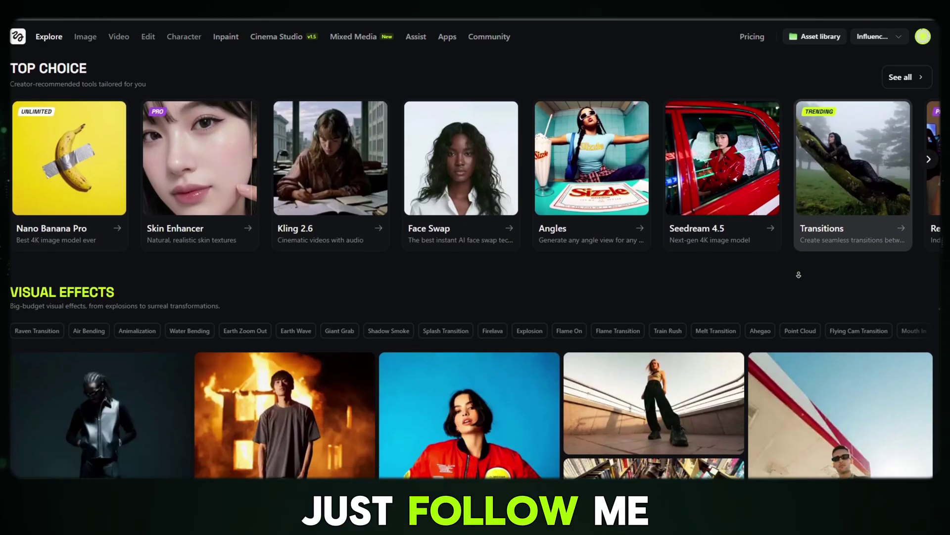
scroll(798, 274, "down", 5)
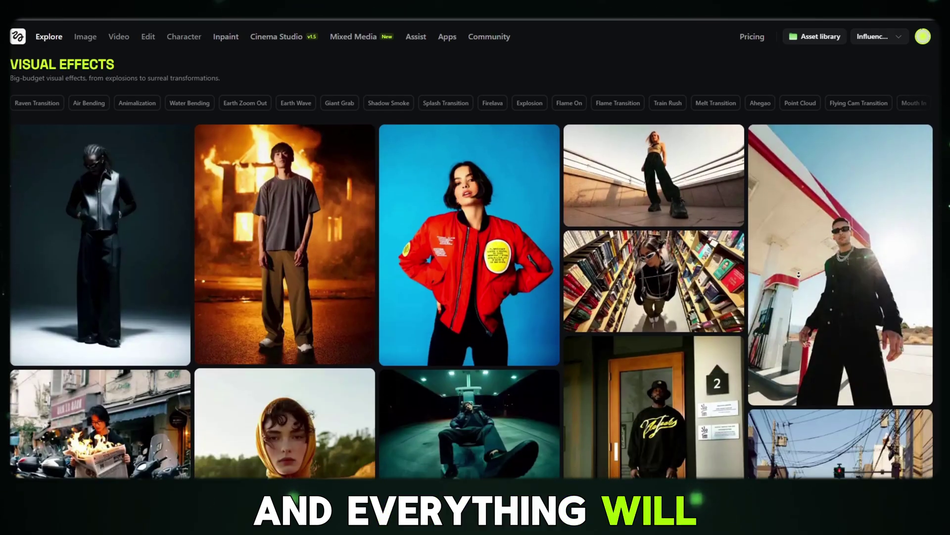
scroll(799, 275, "down", 5)
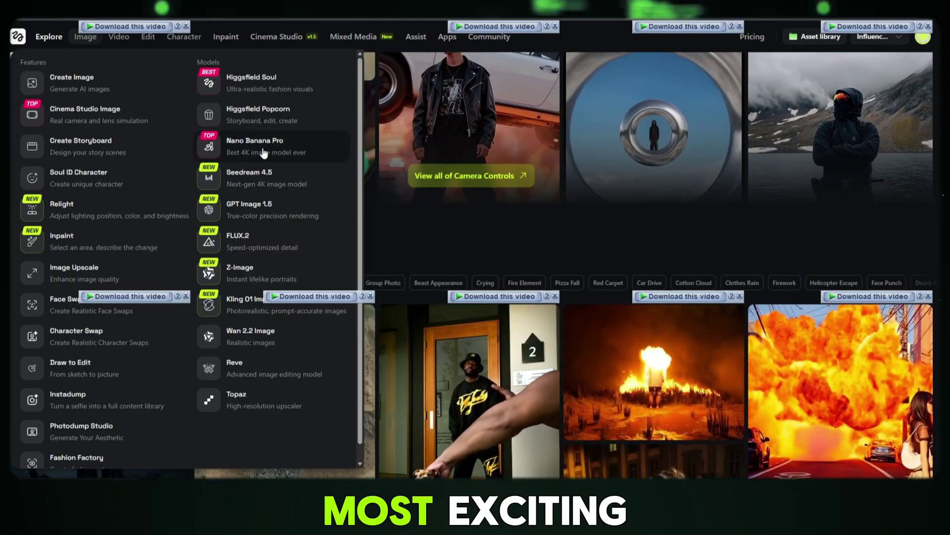
Open Nano Banana Pro and paste the tiny baby calf prompt over the existing prompt.
left_click(258, 146)
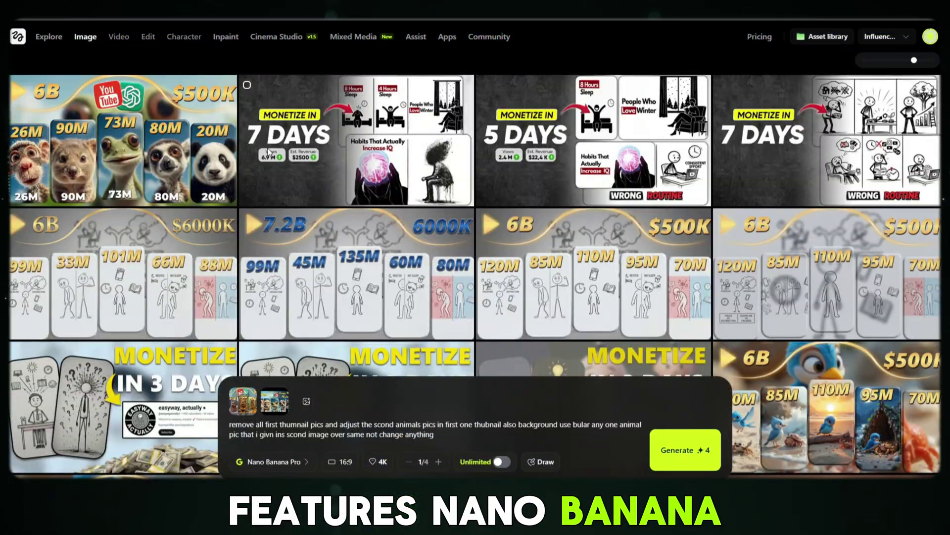
scroll(479, 238, "down", 15)
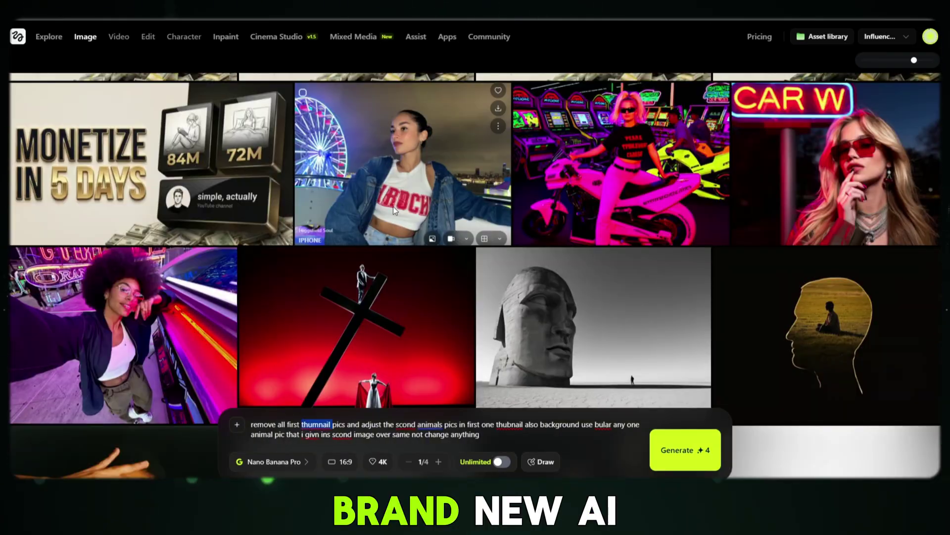
key("ctrl+a")
right_click(372, 431)
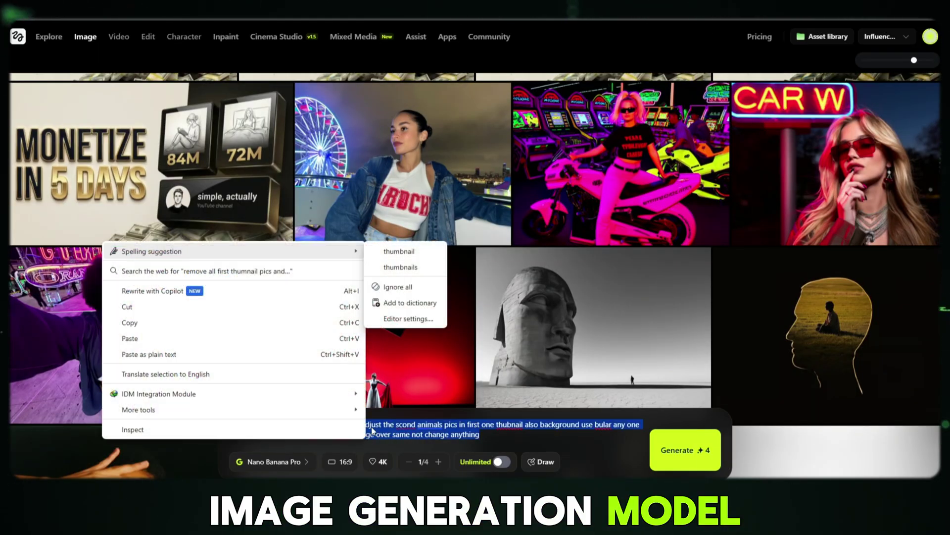
left_click(180, 338)
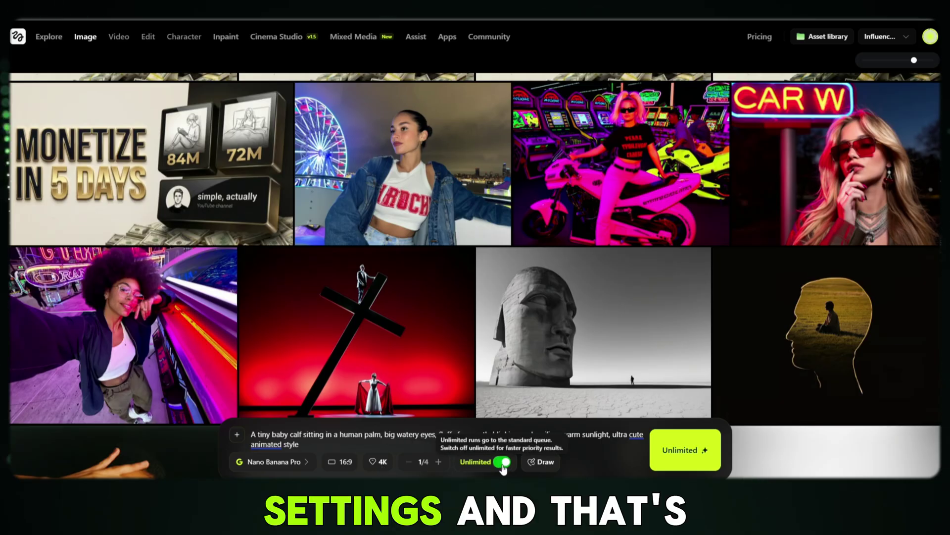
left_click(344, 464)
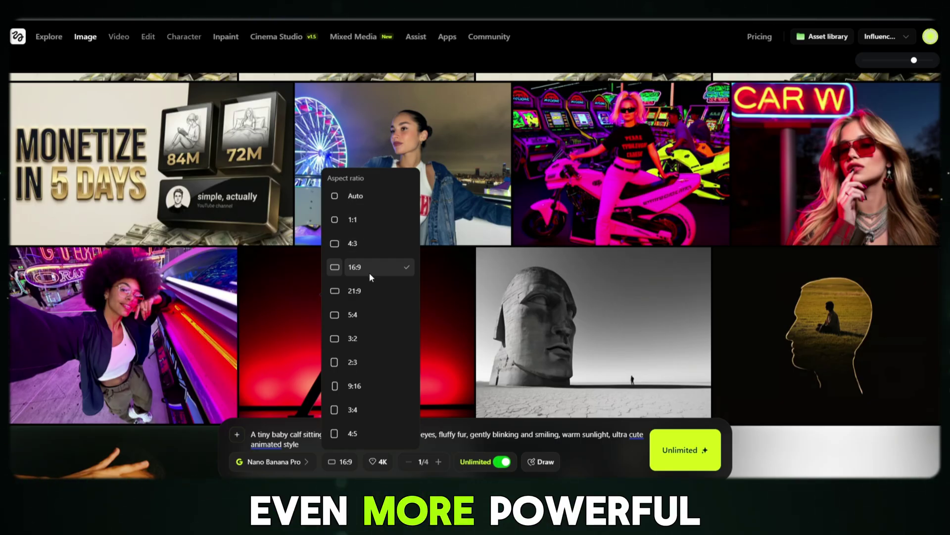
Set the calf image to a 9:16 aspect ratio with 4K quality and check the pending result.
left_click(368, 385)
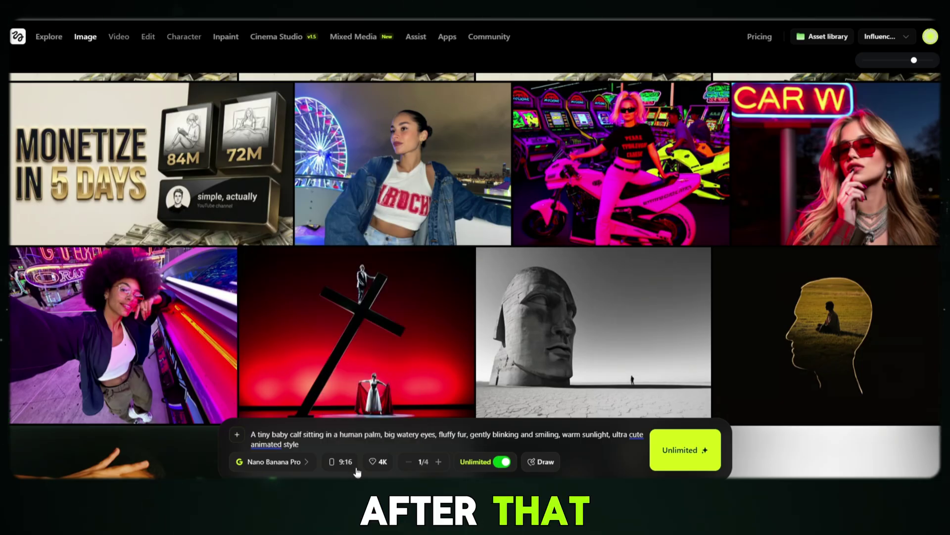
left_click(380, 461)
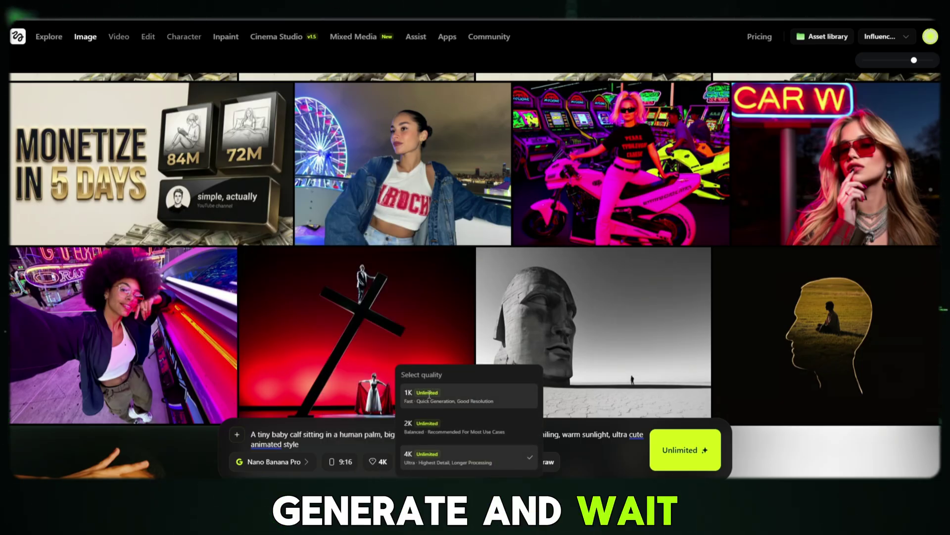
left_click(419, 461)
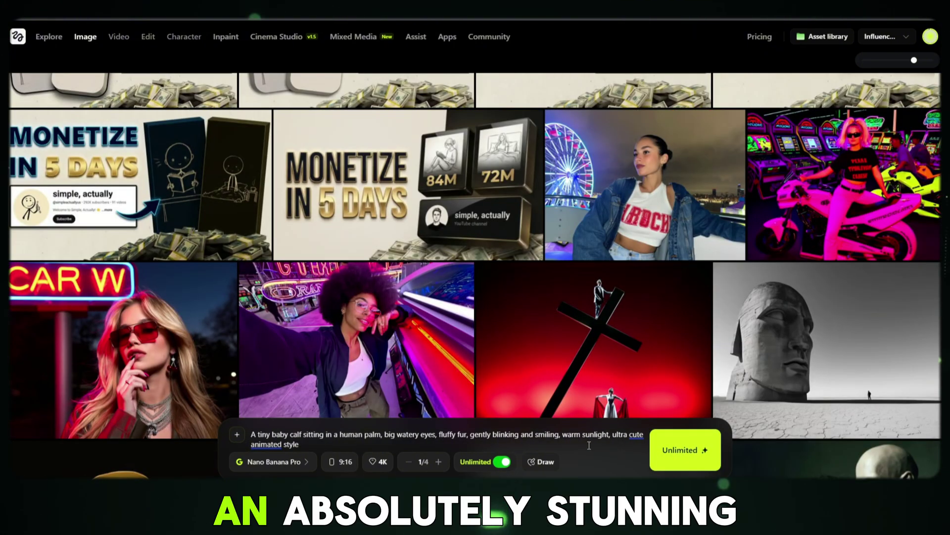
scroll(797, 384, "up", 15)
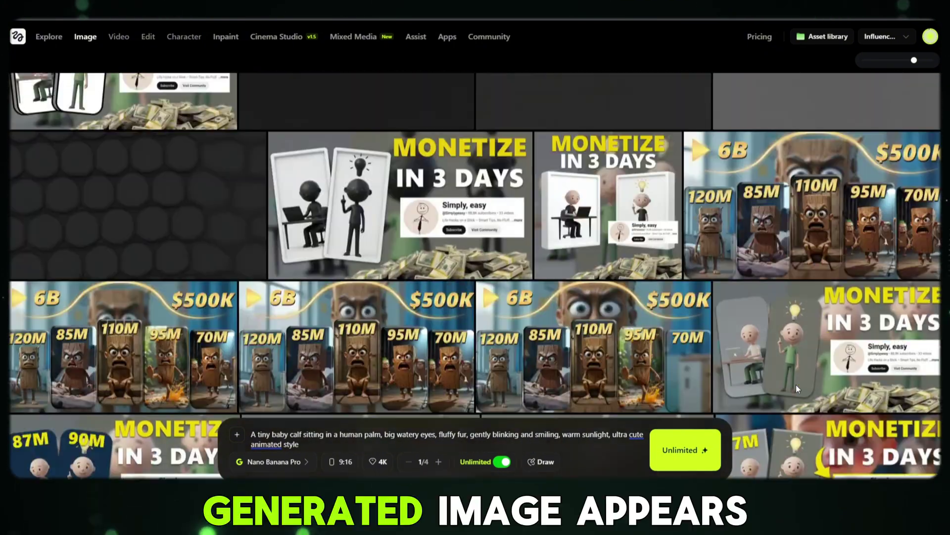
scroll(796, 385, "up", 15)
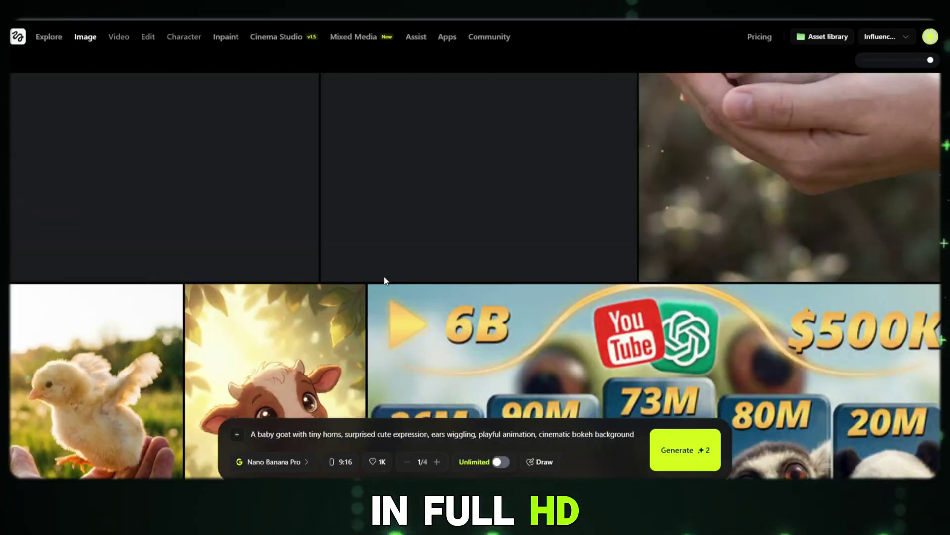
Open and close the generated calf, chick, dove, kitten and goat images to review them.
left_click(240, 365)
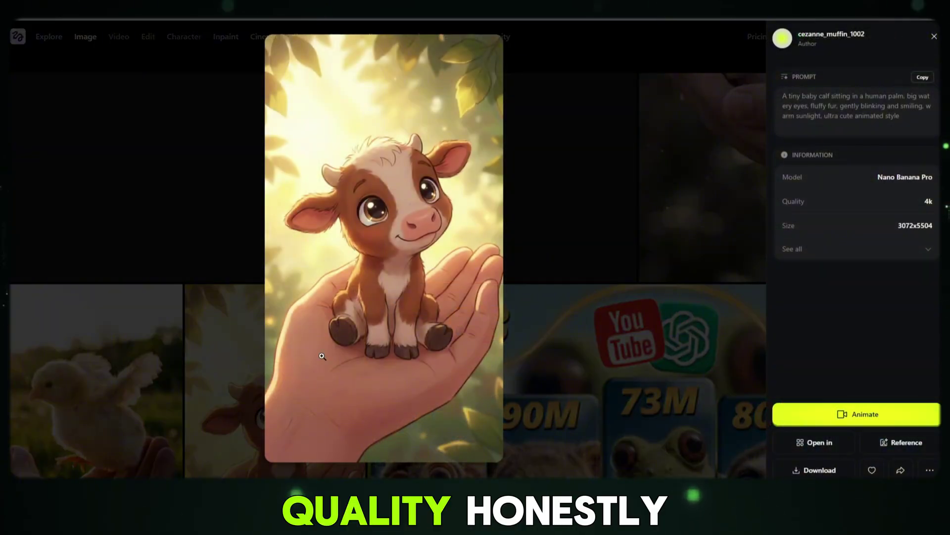
left_click(178, 368)
left_click(127, 356)
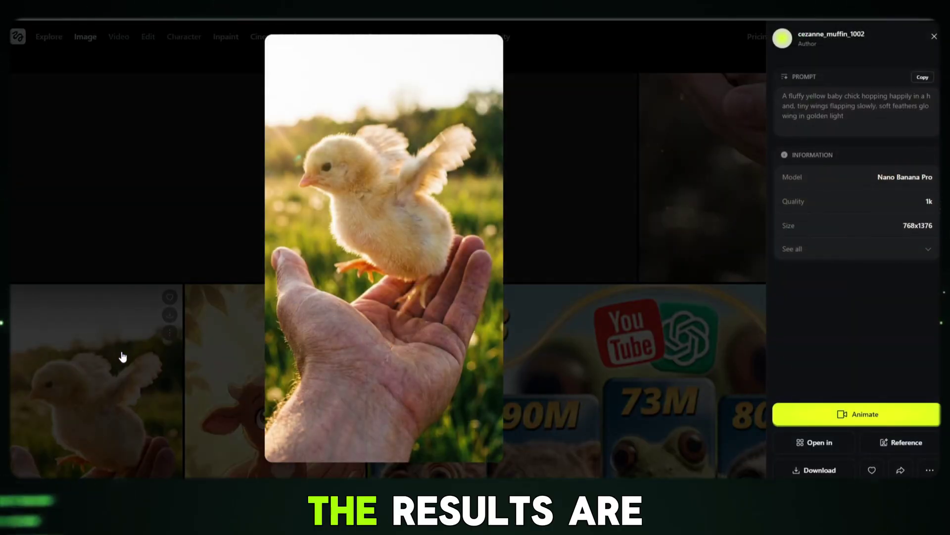
left_click(648, 218)
scroll(693, 217, "up", 3)
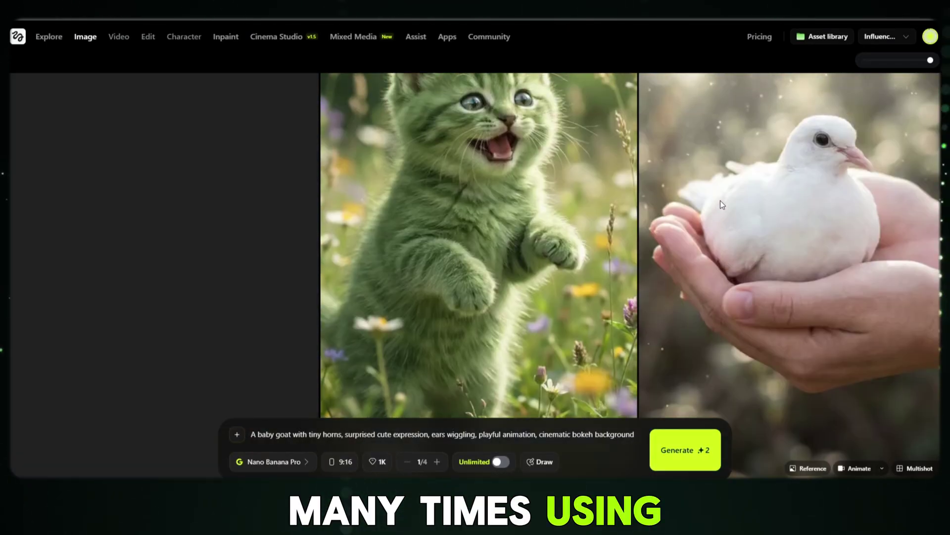
left_click(722, 203)
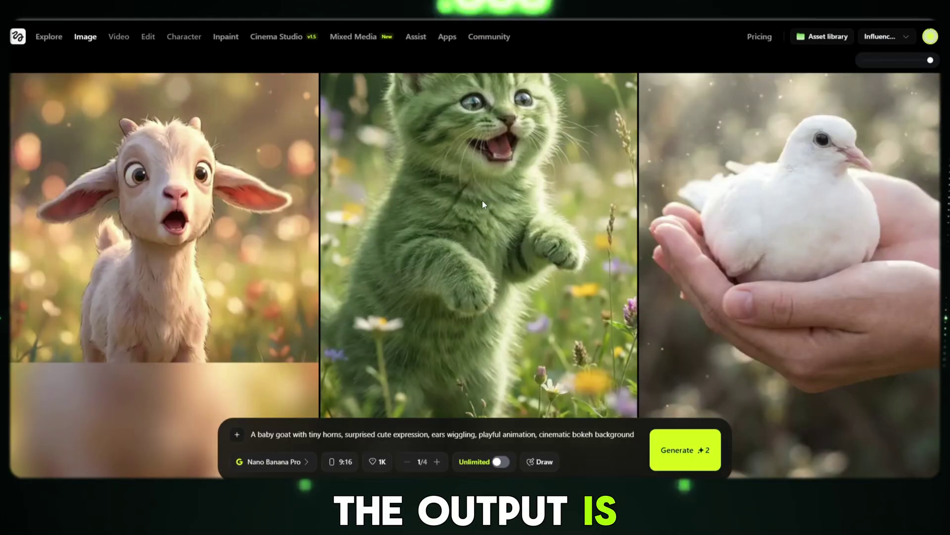
left_click(483, 201)
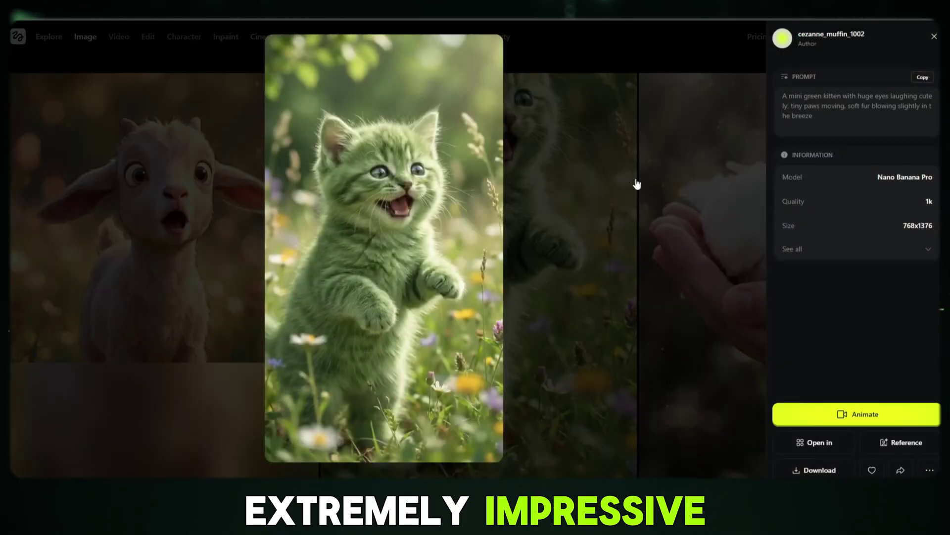
left_click(935, 37)
left_click(260, 218)
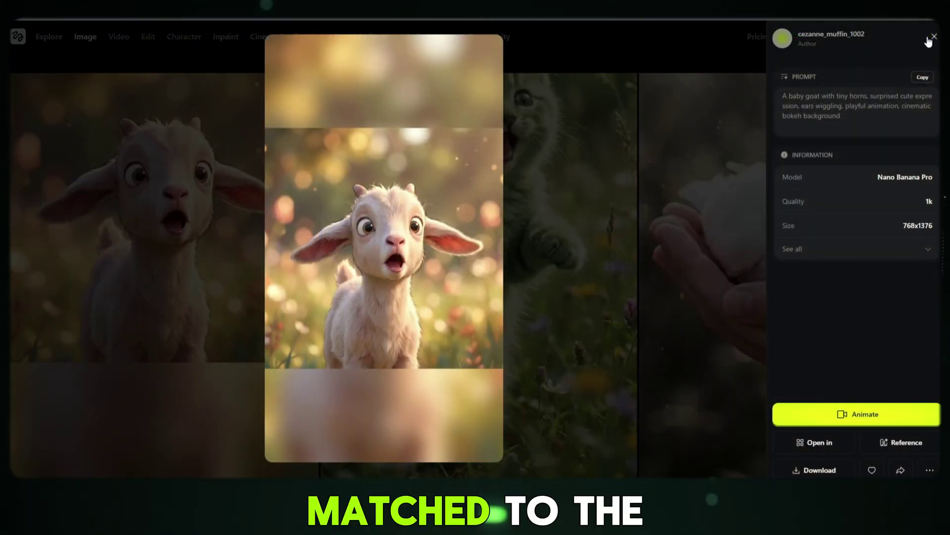
left_click(934, 37)
Download the chick image as a PNG, then open the white dove image.
scroll(690, 231, "down", 10)
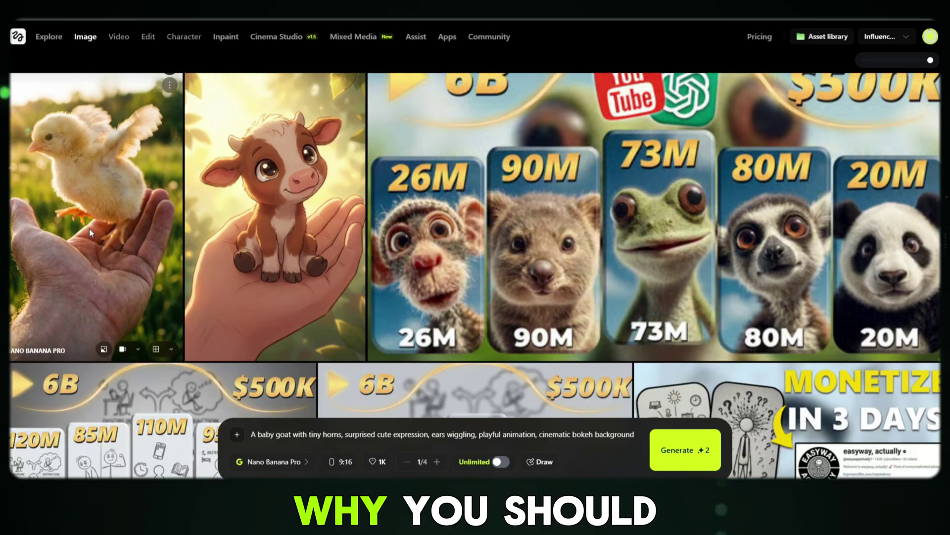
left_click(89, 228)
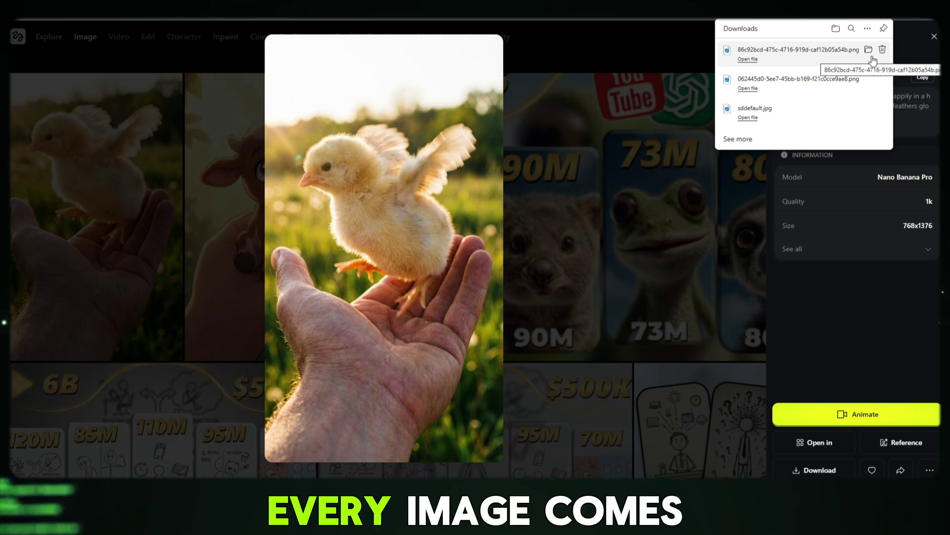
left_click(937, 40)
scroll(687, 211, "up", 5)
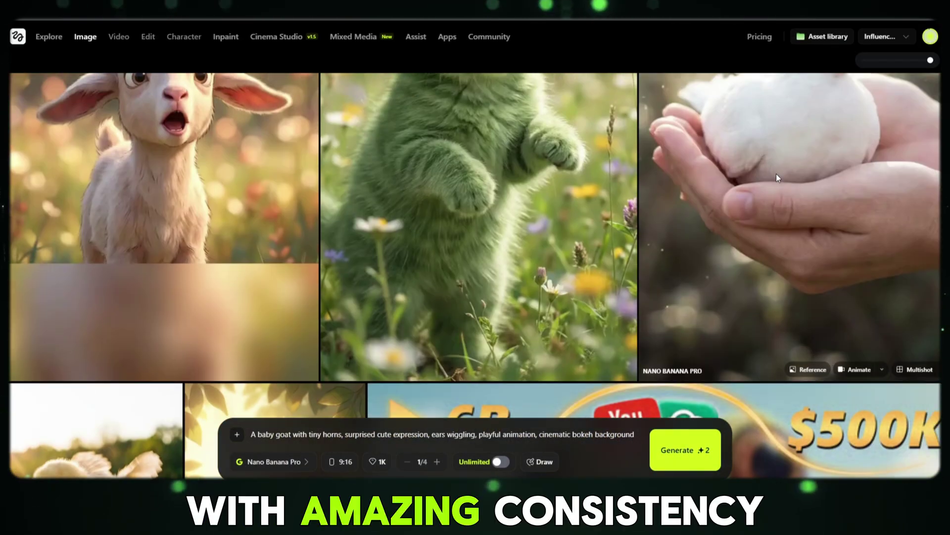
left_click(776, 174)
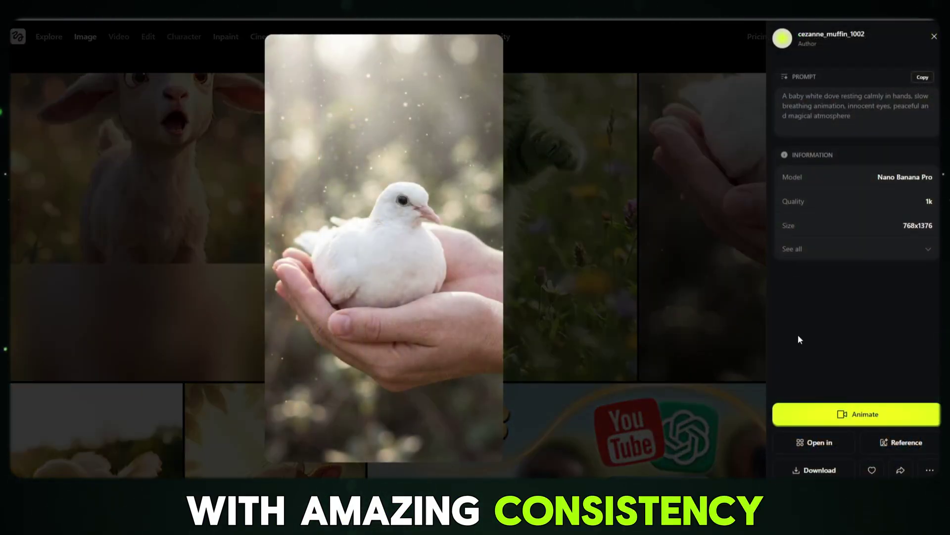
Regenerate the dove with the prompt 'change this pigeon colour white to red' and view the red pigeon.
left_click(935, 36)
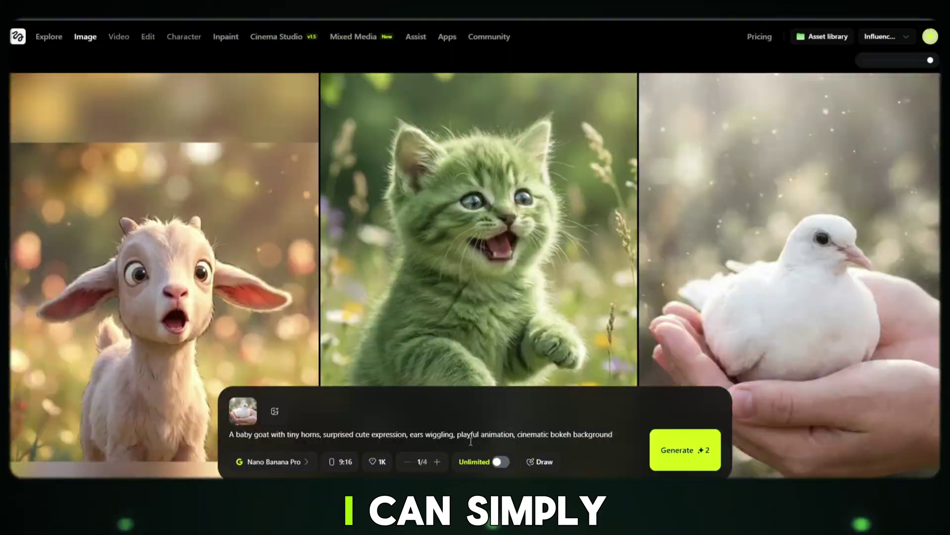
triple_click(474, 438)
type("cha")
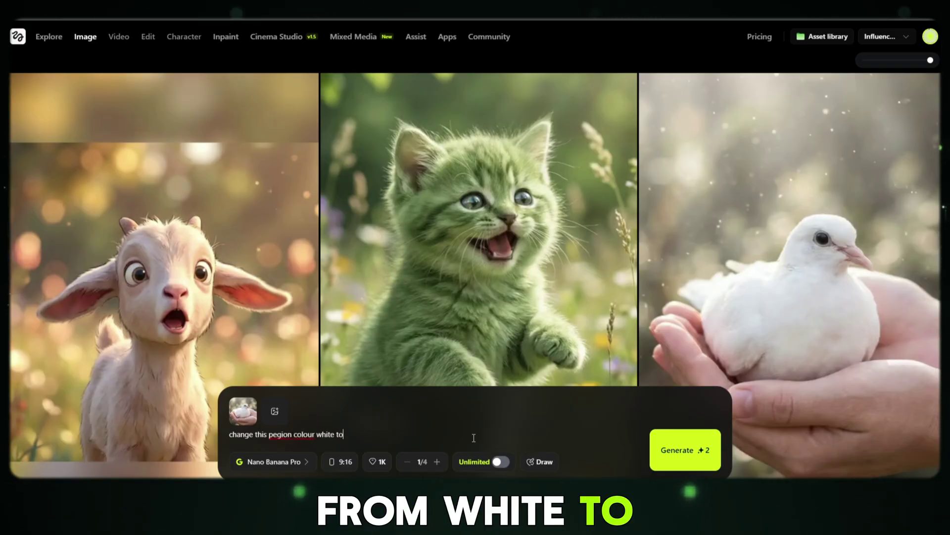
right_click(280, 436)
mouse_move(187, 302)
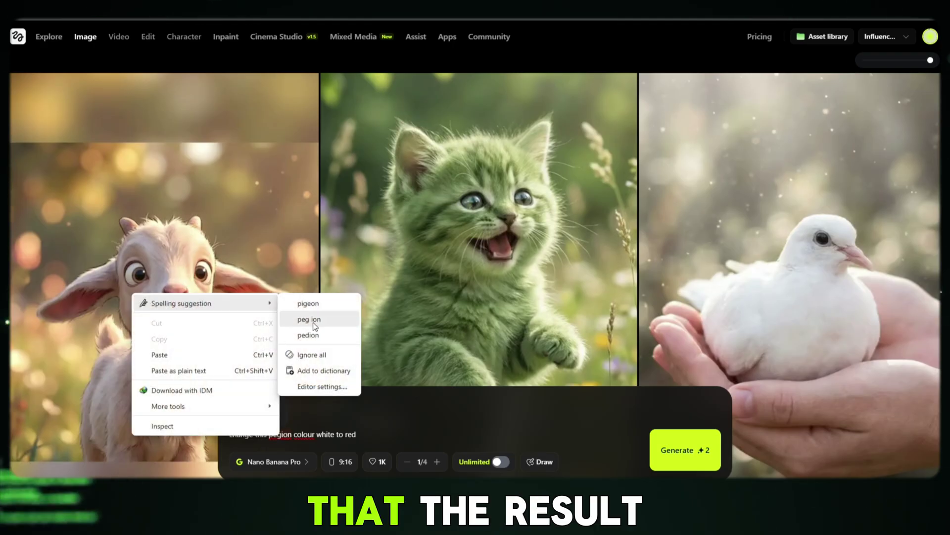
left_click(305, 303)
left_click(681, 460)
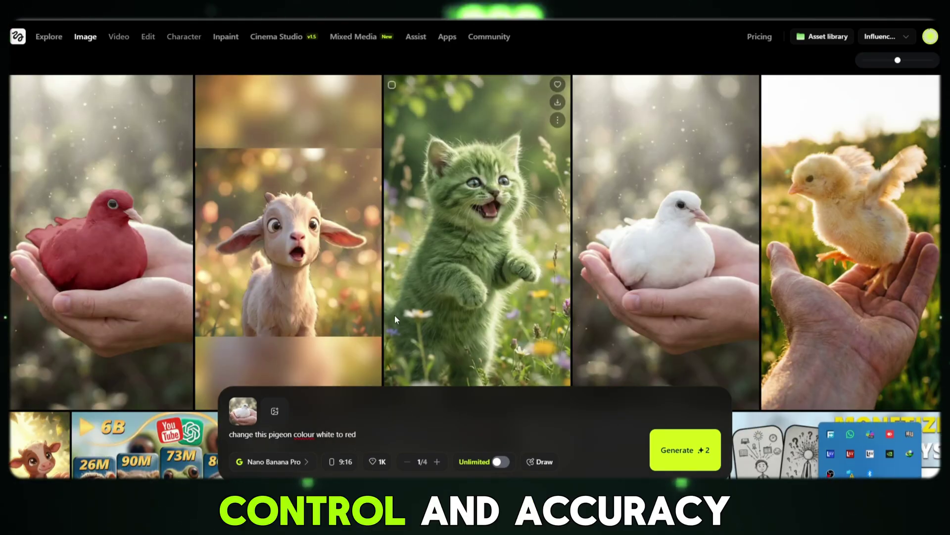
left_click(121, 256)
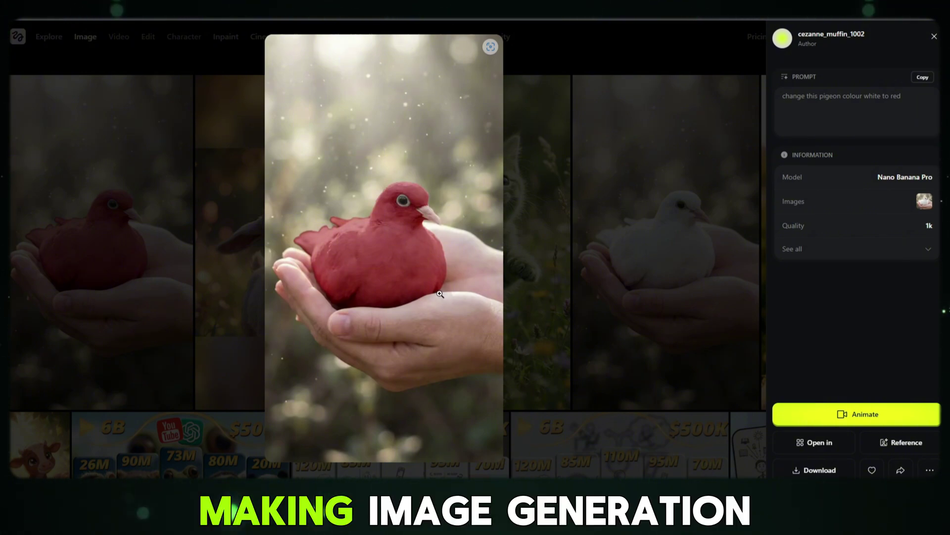
left_click(626, 33)
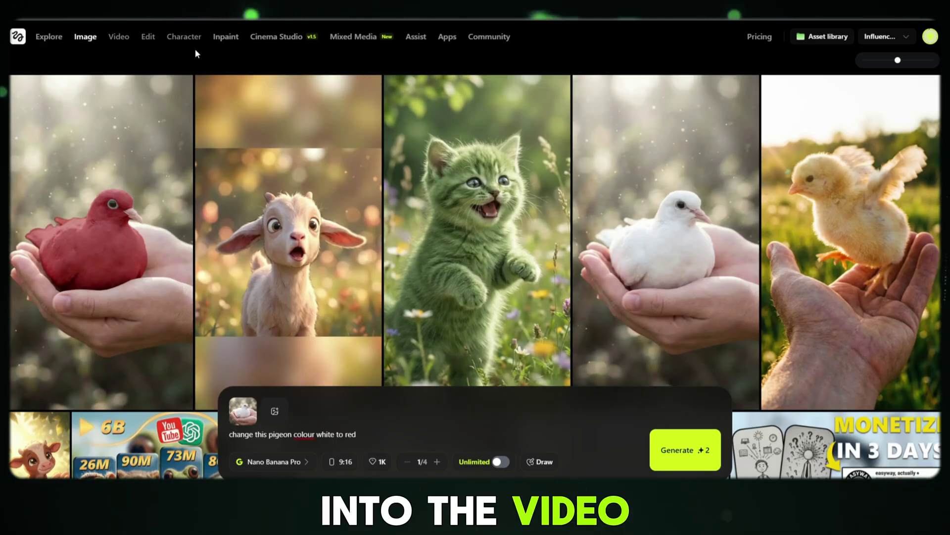
Start a Wan 2.6 video and upload an animal image as its start frame.
mouse_move(123, 40)
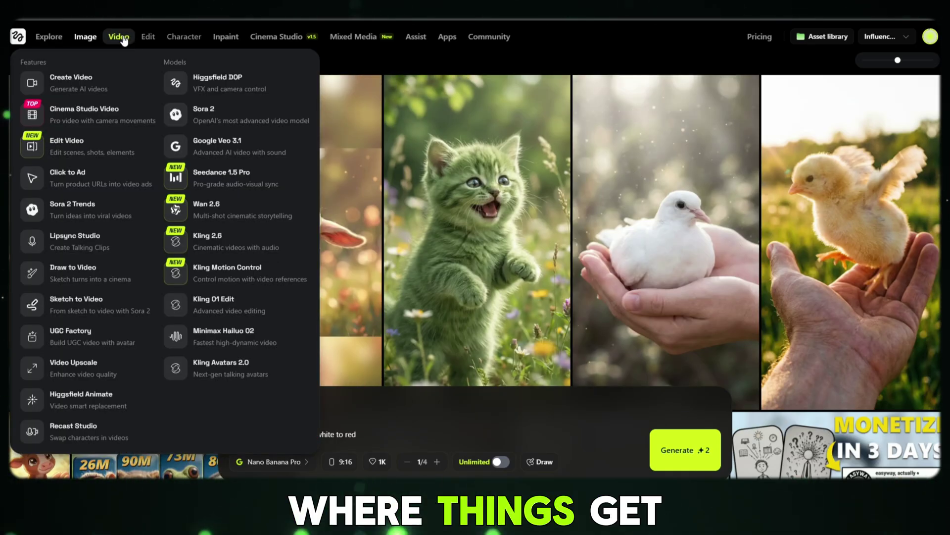
left_click(240, 216)
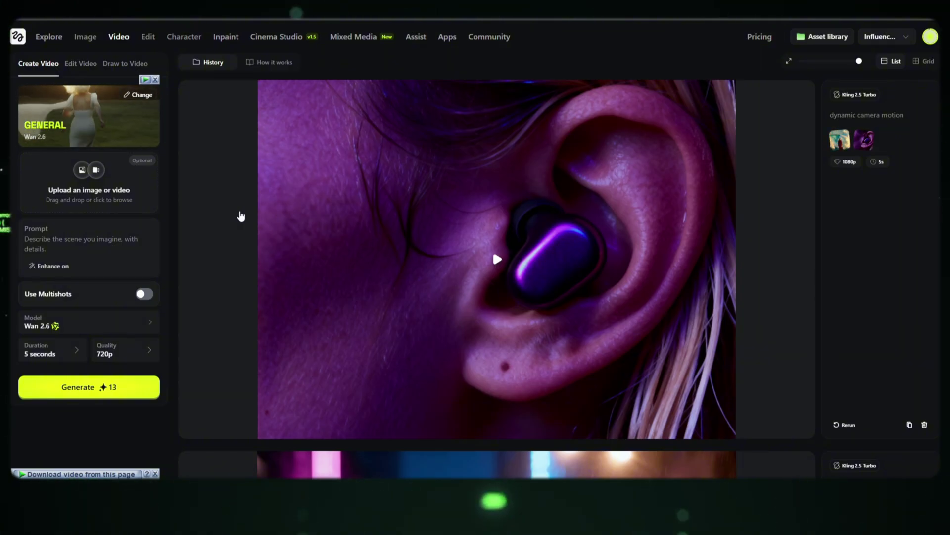
left_click(131, 209)
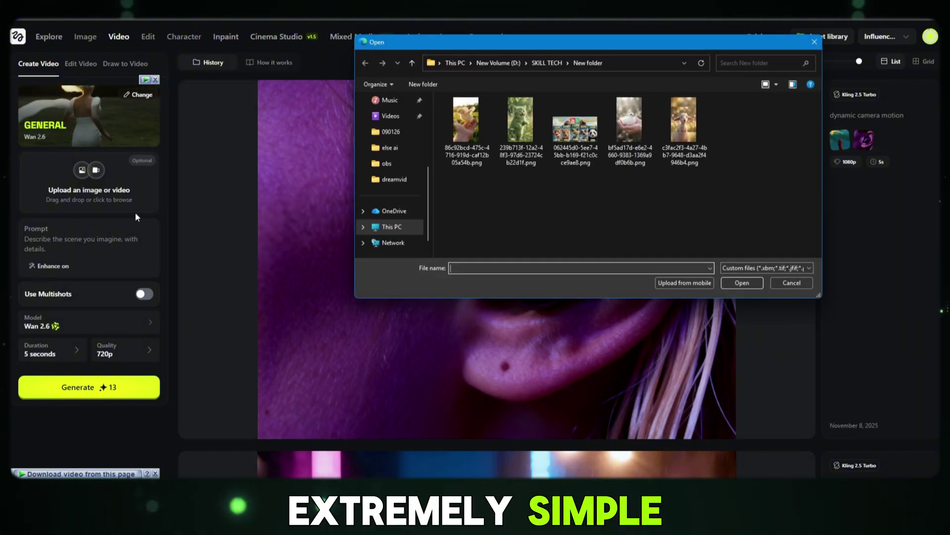
double_click(484, 150)
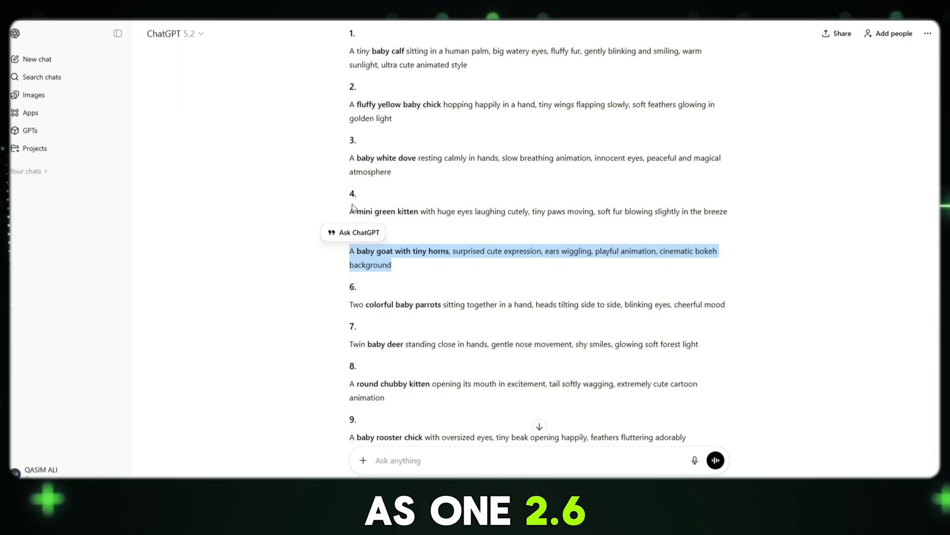
scroll(411, 299, "up", 3)
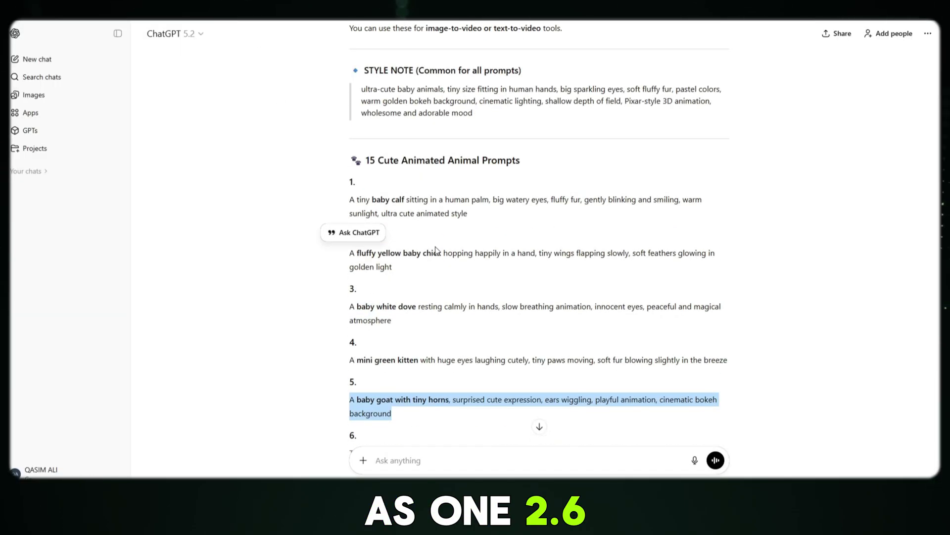
Paste the baby white dove prompt from ChatGPT and generate the 5-second 1080p video.
triple_click(411, 305)
key("ctrl+c")
right_click(462, 309)
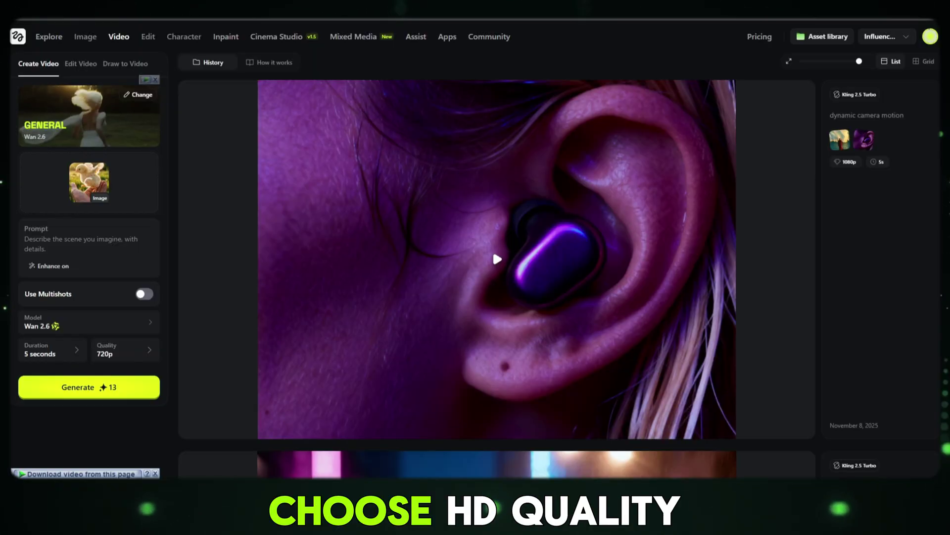
right_click(84, 244)
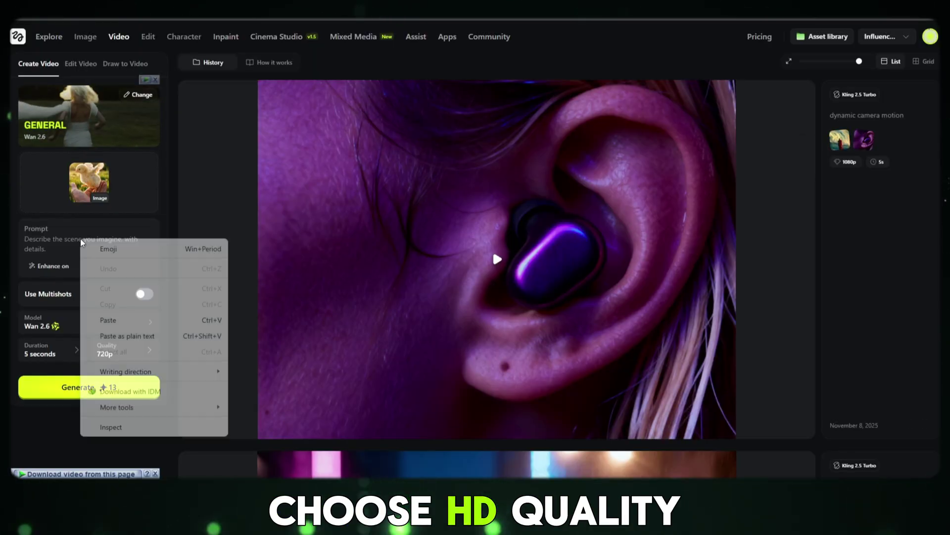
left_click(99, 319)
left_click(130, 331)
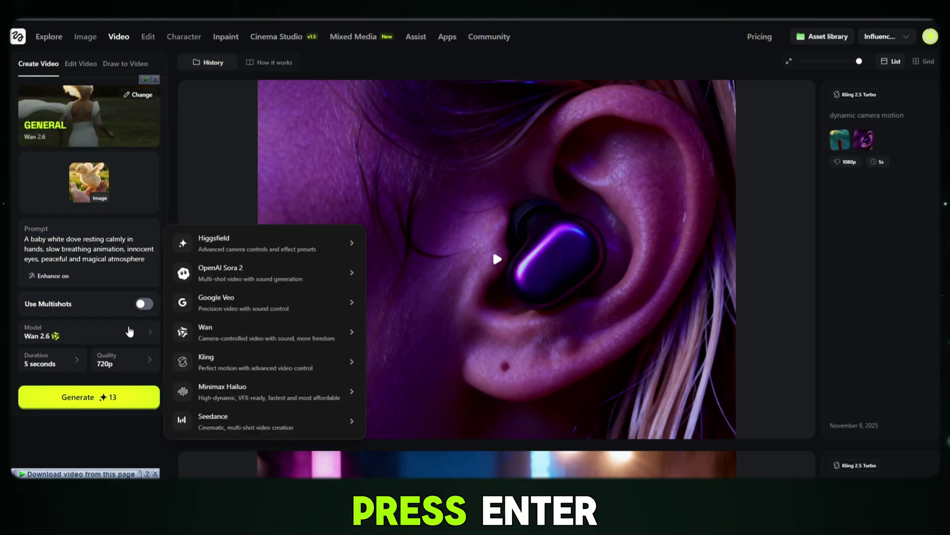
left_click(67, 370)
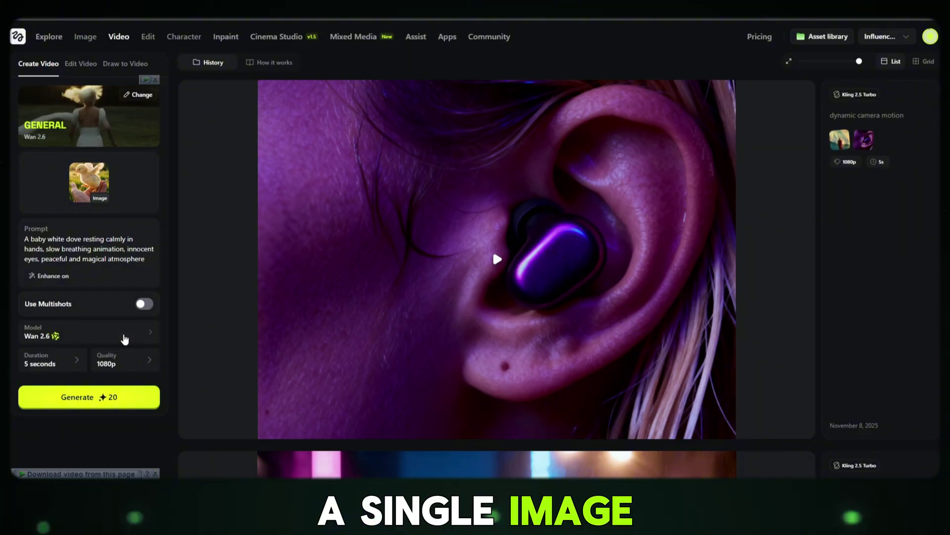
left_click(122, 400)
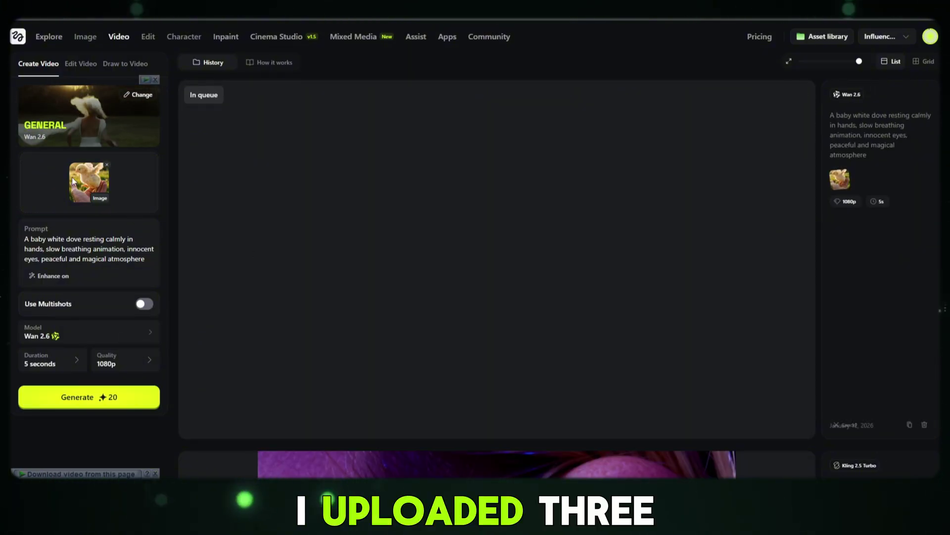
Upload the white dove image as the start frame and generate its video.
left_click(140, 203)
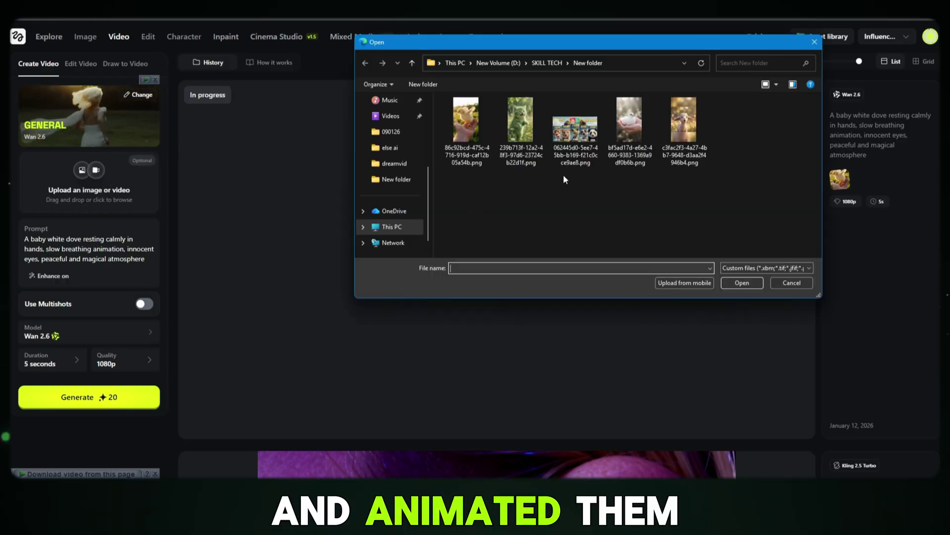
left_click(643, 143)
double_click(642, 144)
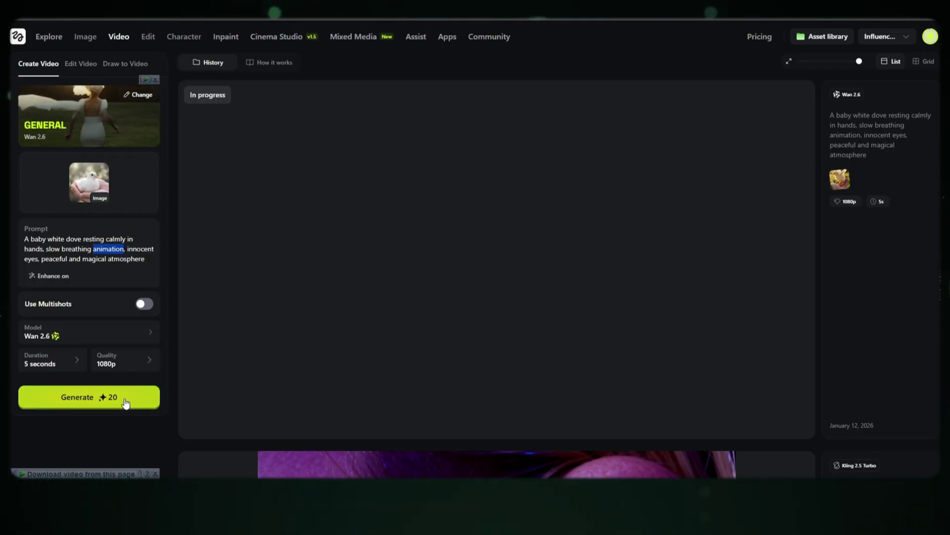
left_click(126, 401)
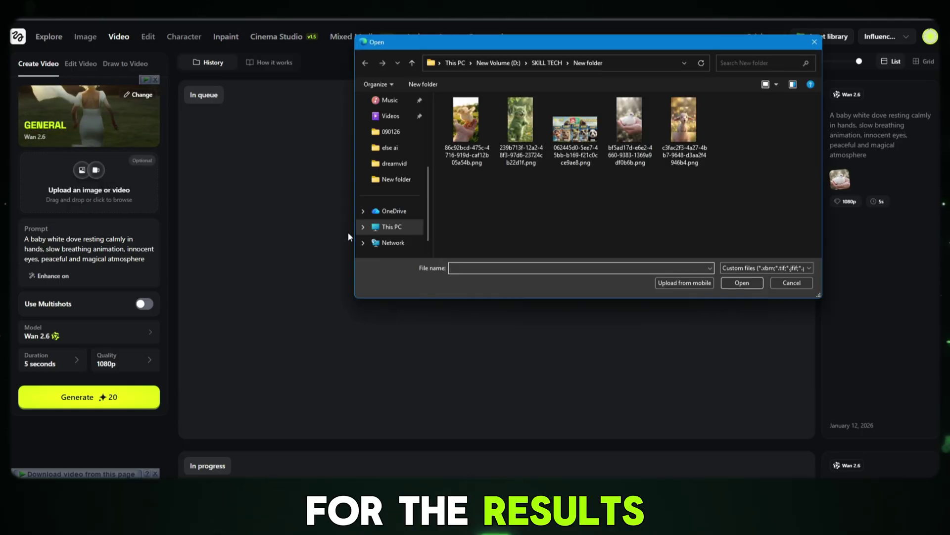
Upload the green kitten image, swap in the mini green kitten prompt, and generate.
double_click(520, 121)
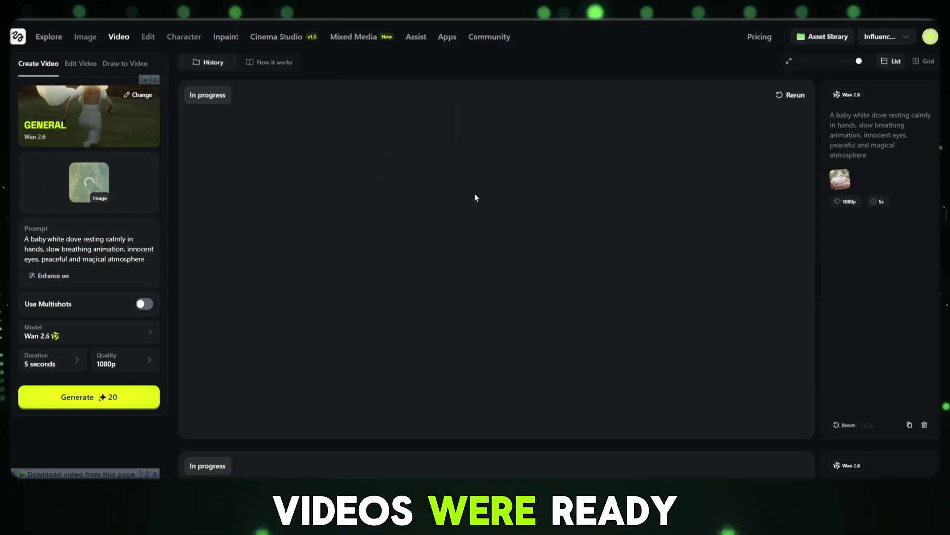
triple_click(89, 256)
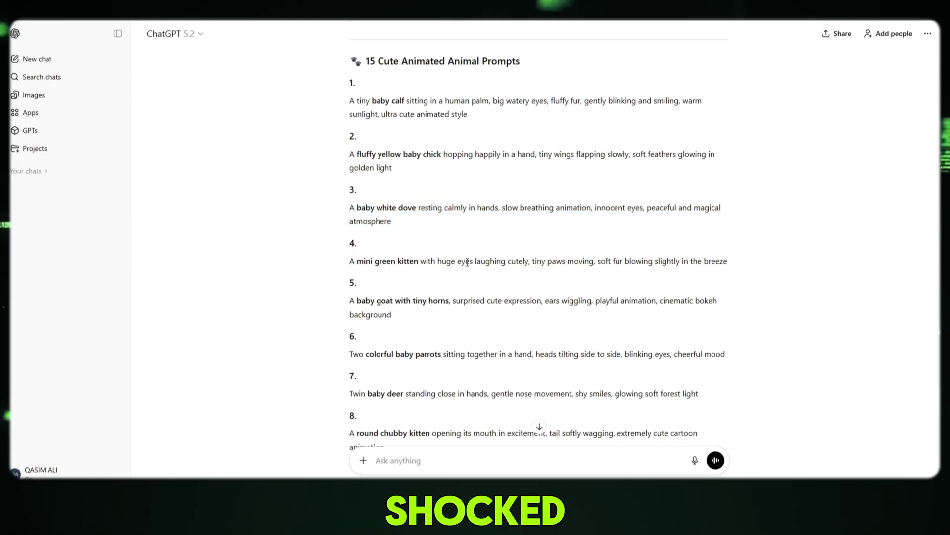
triple_click(483, 267)
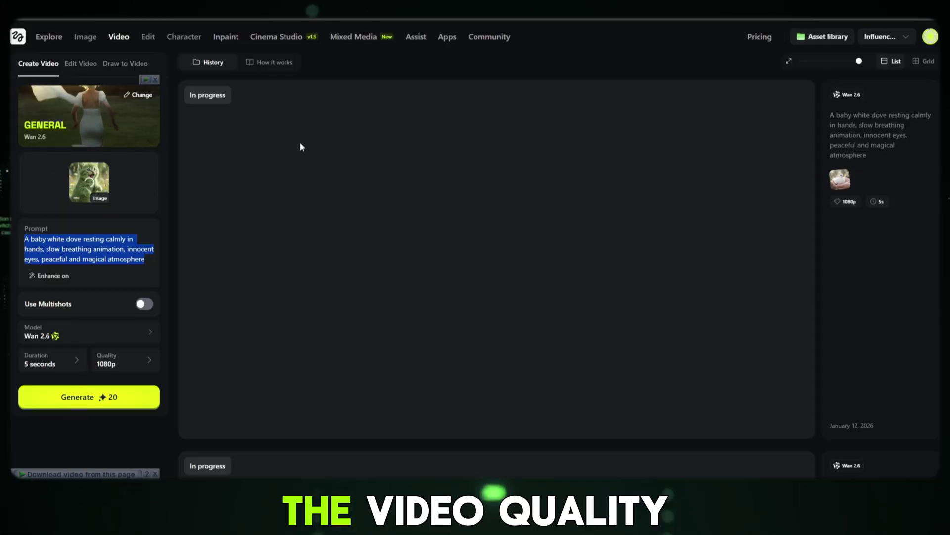
right_click(92, 250)
left_click(149, 340)
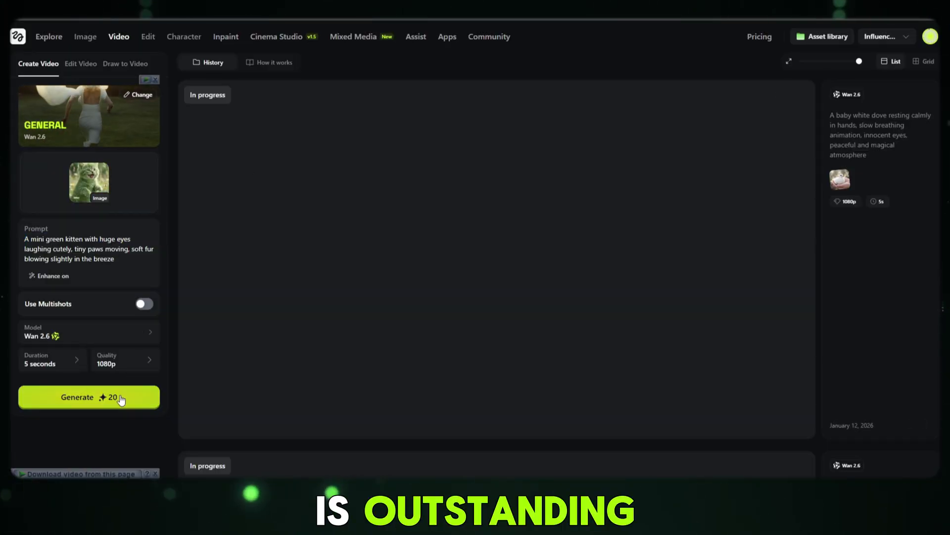
left_click(121, 398)
Watch the finished chick video full screen.
scroll(497, 307, "down", 10)
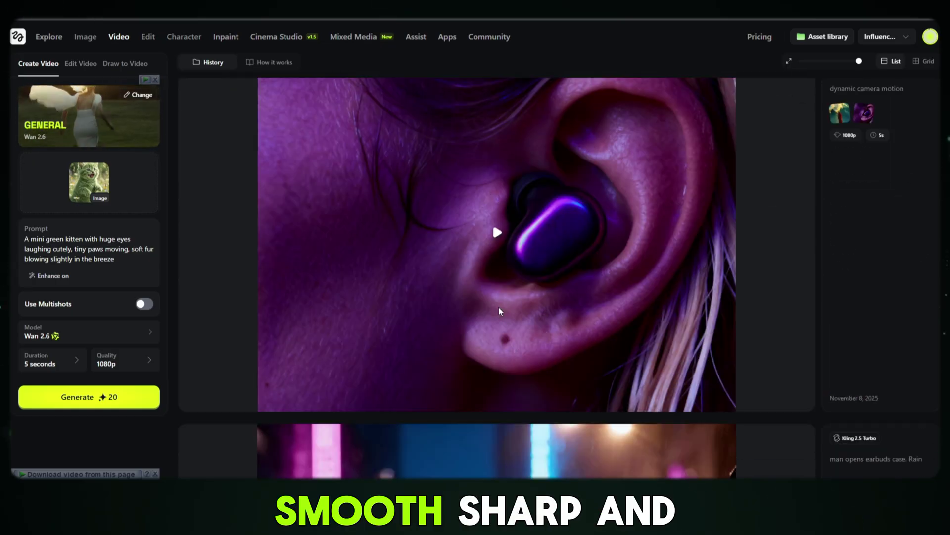
scroll(498, 307, "up", 10)
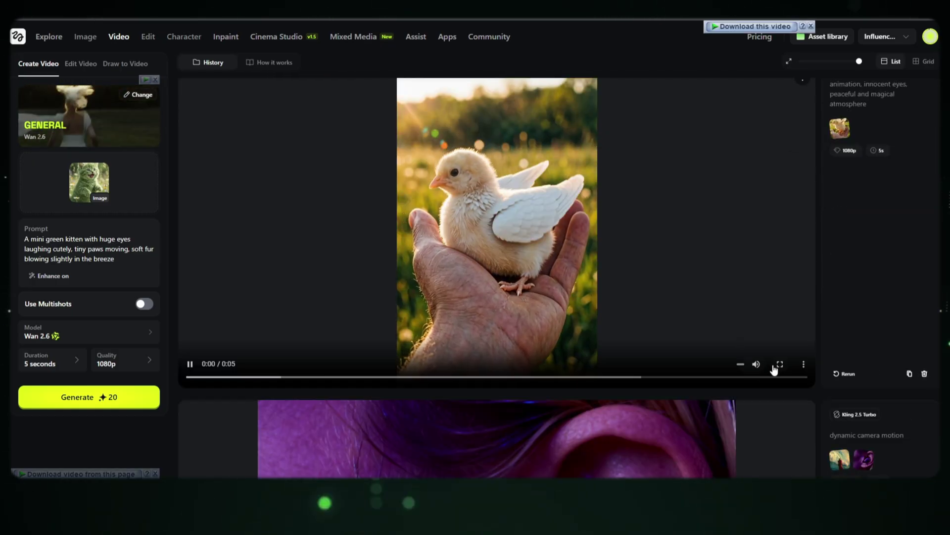
left_click(775, 364)
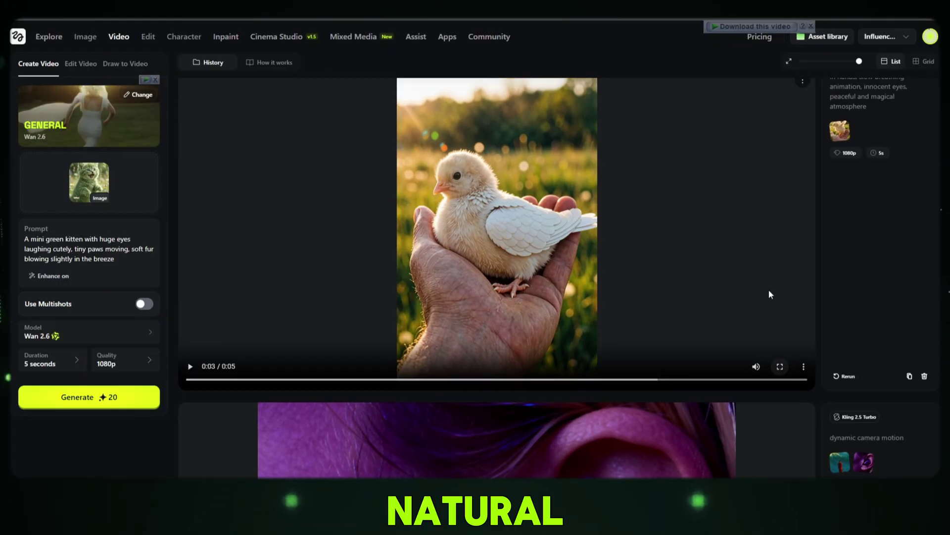
Watch the finished dove and green kitten videos full screen.
scroll(652, 265, "up", 6)
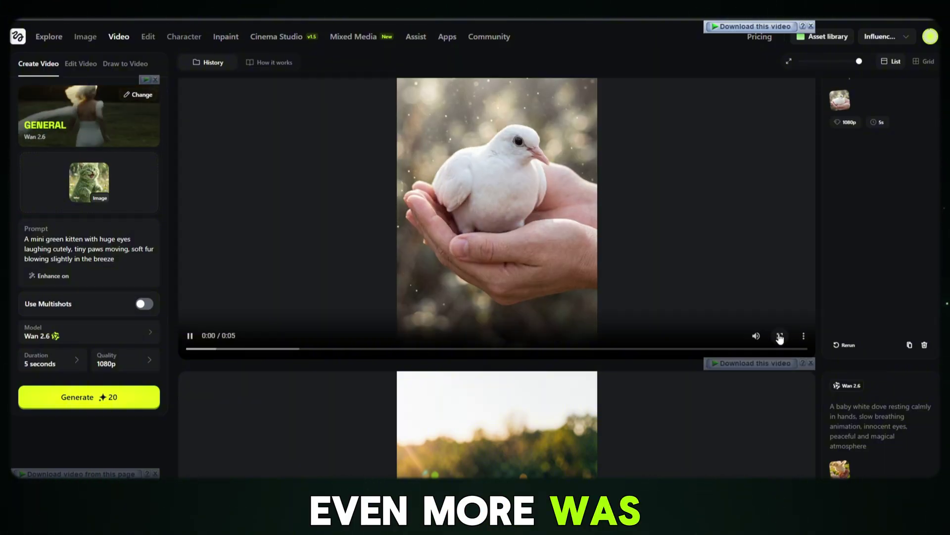
left_click(780, 336)
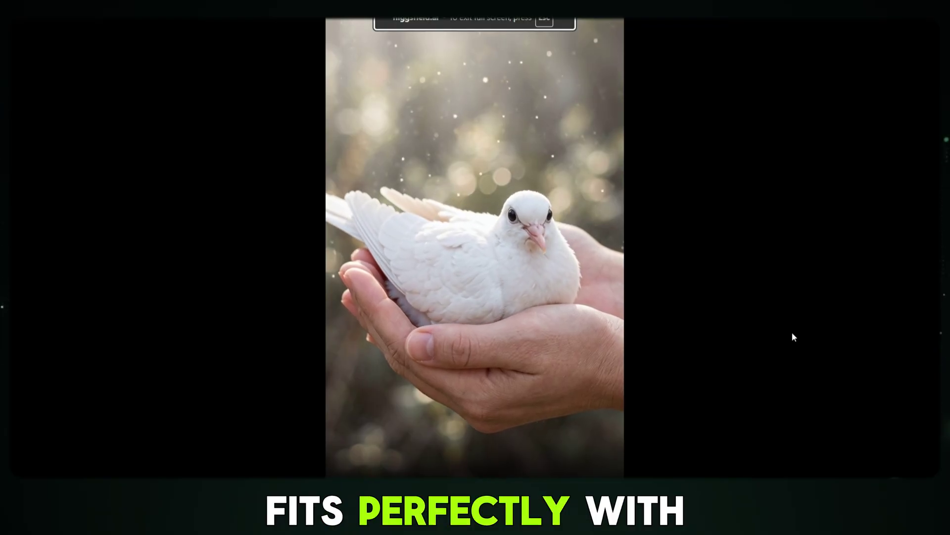
key("Escape")
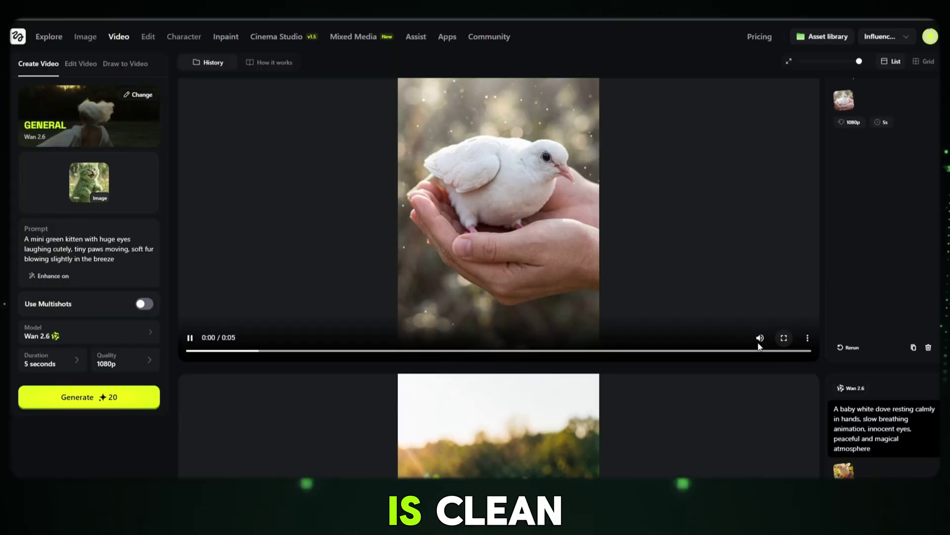
scroll(702, 285, "up", 4)
scroll(704, 284, "up", 3)
left_click(554, 272)
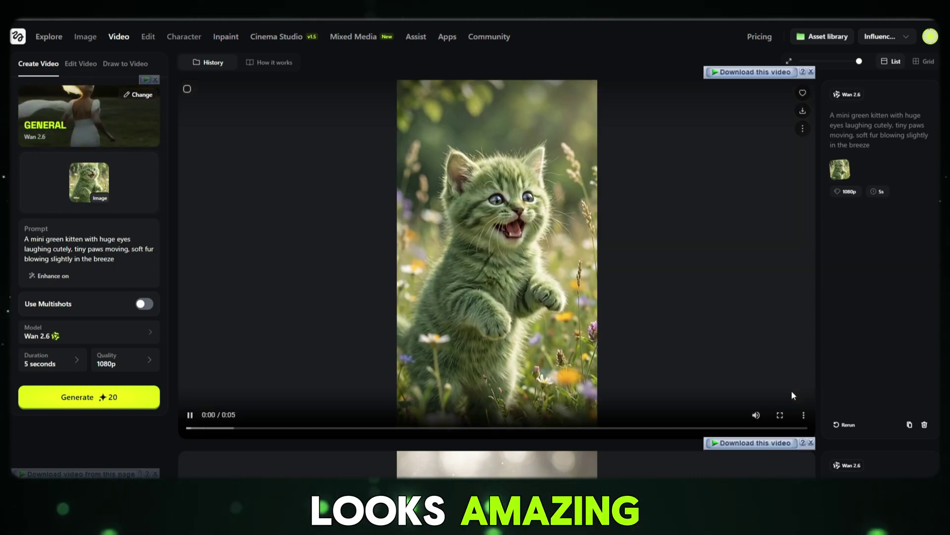
left_click(790, 413)
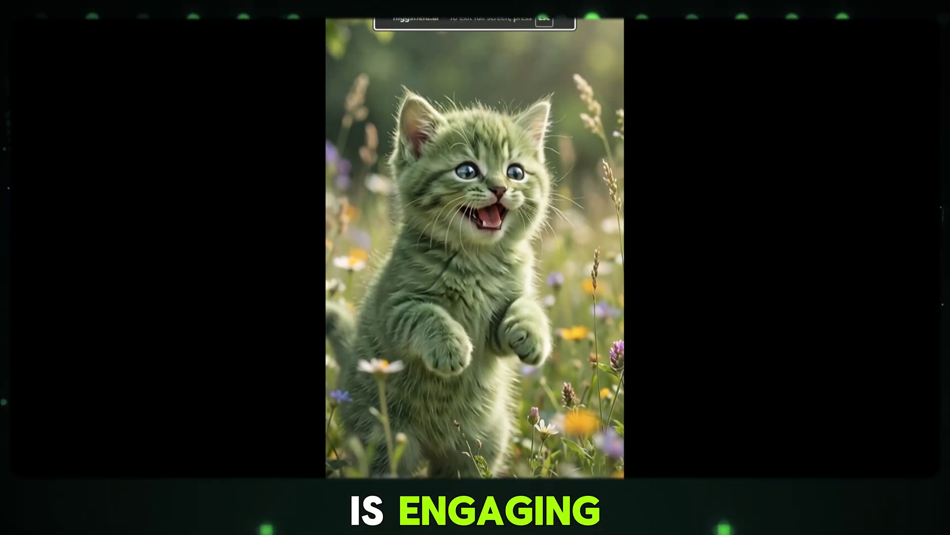
key("Escape")
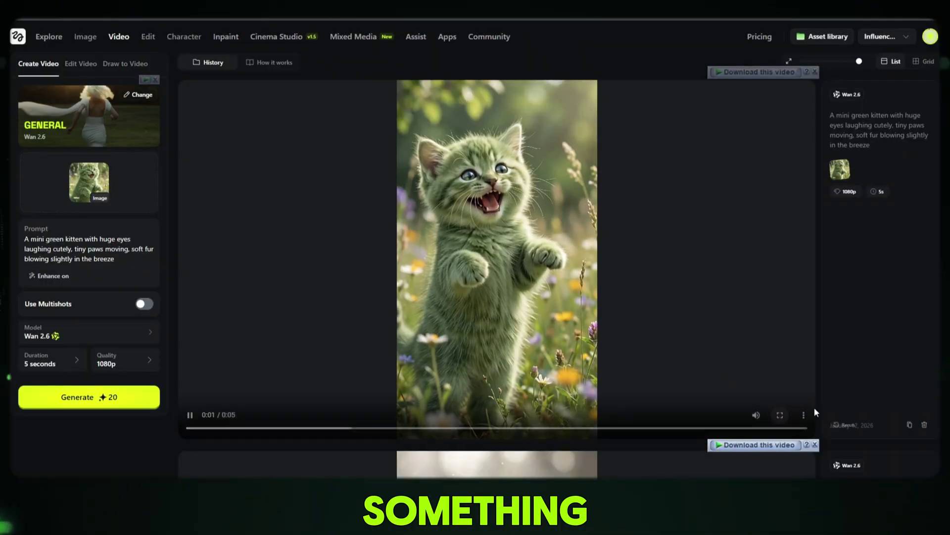
Scroll the History list and bring up the Video menu's list of models.
scroll(604, 324, "down", 5)
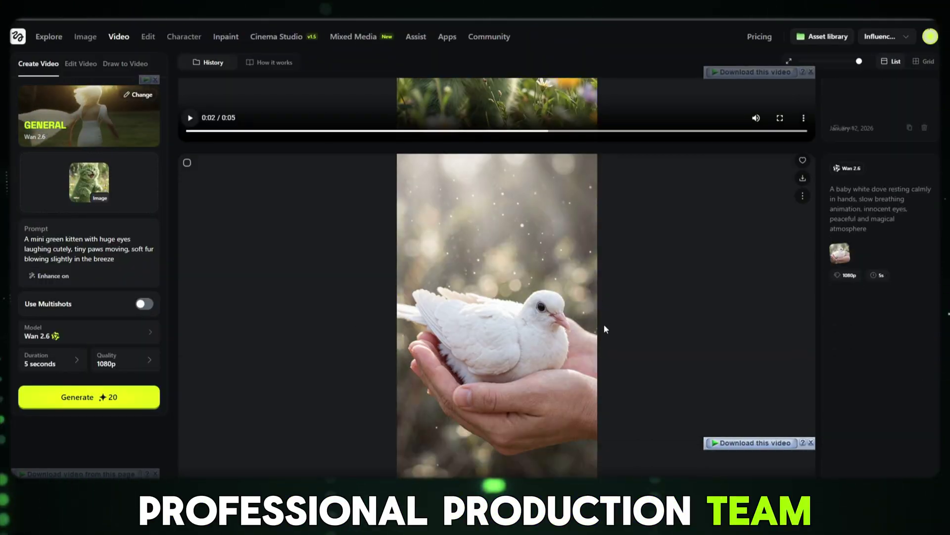
scroll(635, 318, "down", 3)
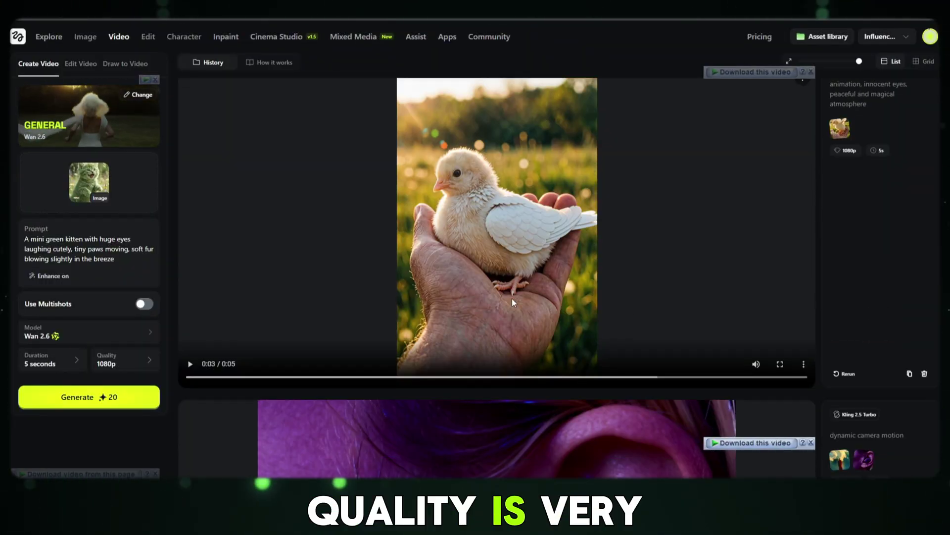
mouse_move(119, 38)
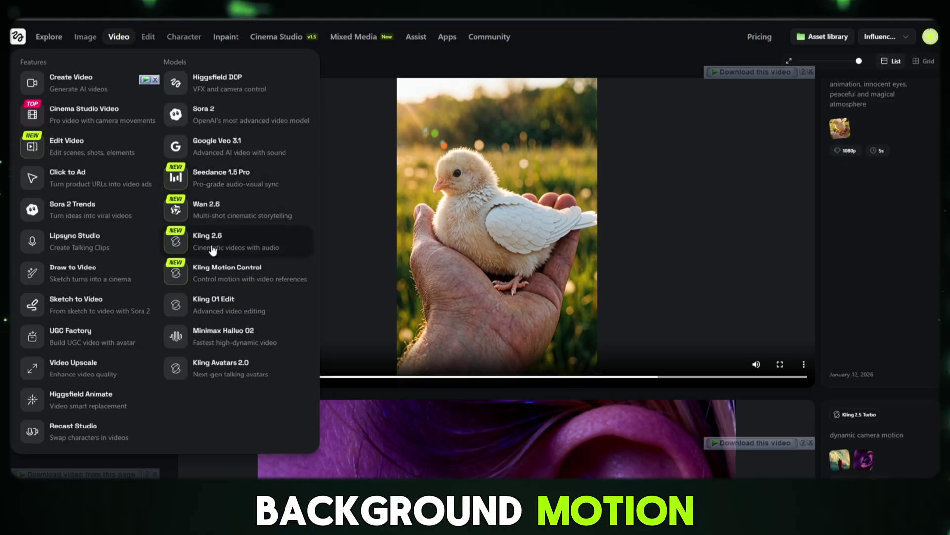
Switch the video model to Kling 2.6.
left_click(255, 248)
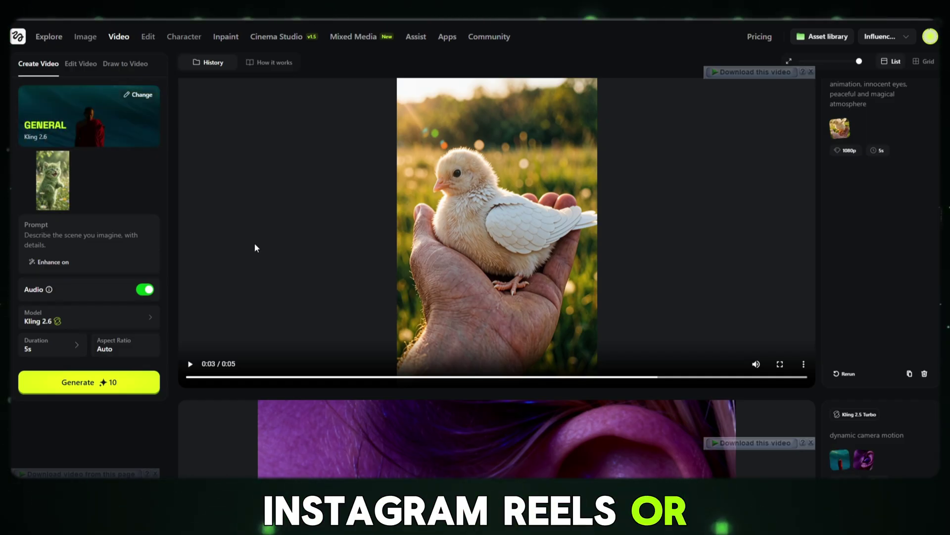
mouse_move(125, 44)
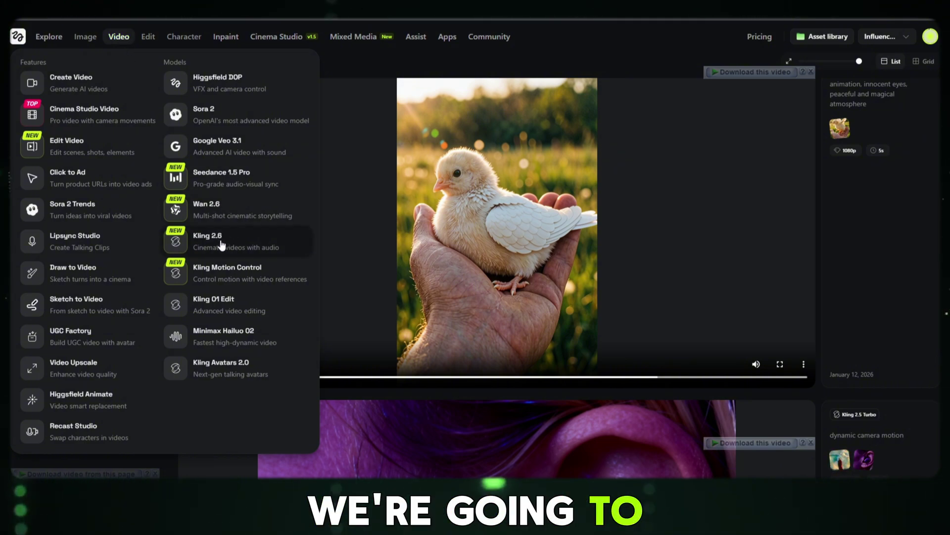
left_click(197, 240)
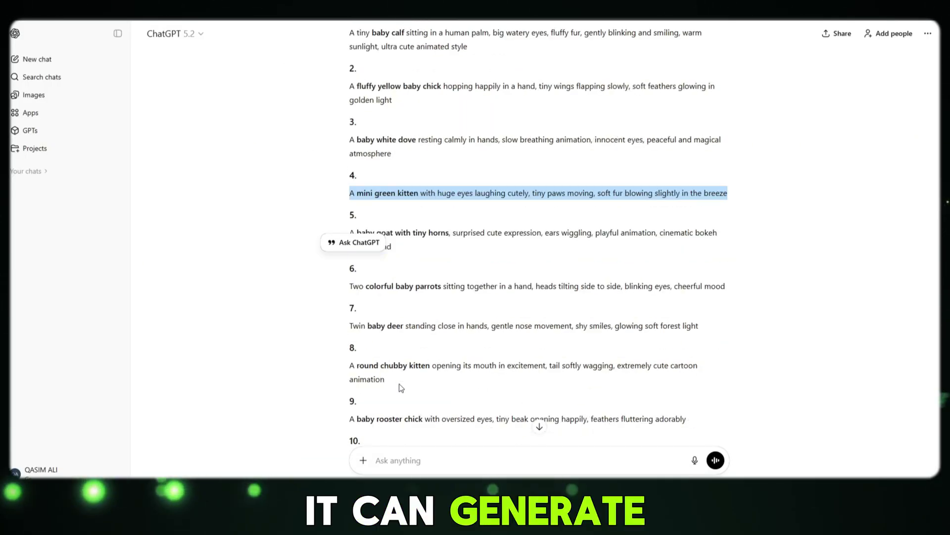
Paste the round chubby kitten prompt from ChatGPT and generate its video.
scroll(401, 387, "down", 1)
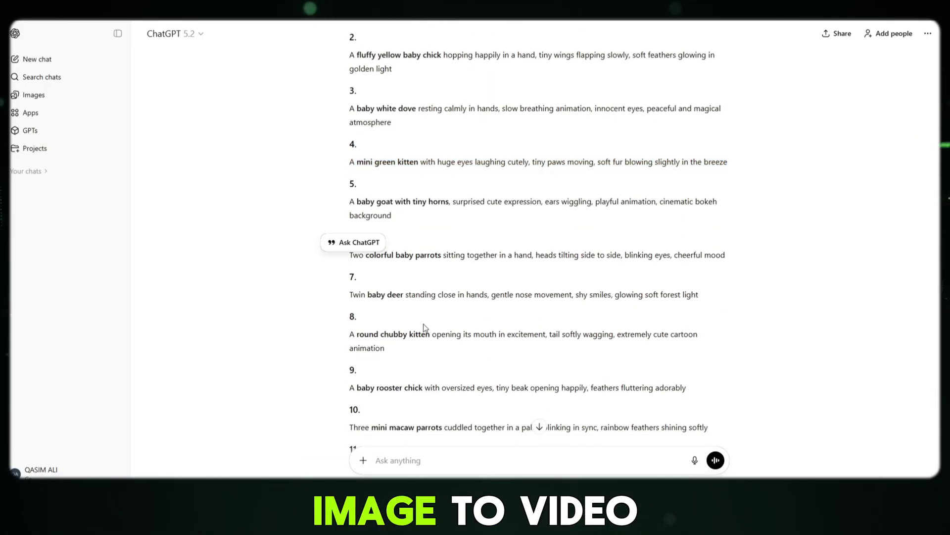
triple_click(391, 342)
right_click(429, 333)
left_click(469, 174)
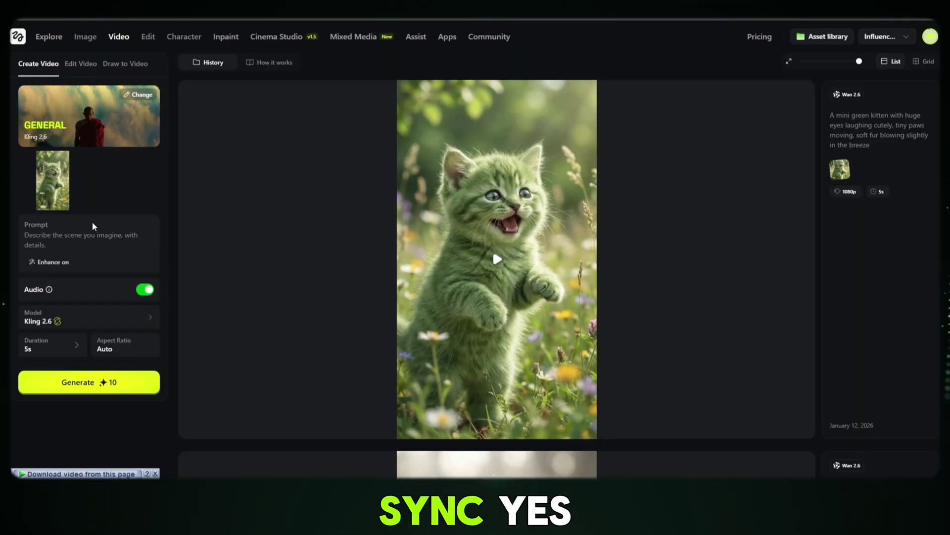
right_click(84, 241)
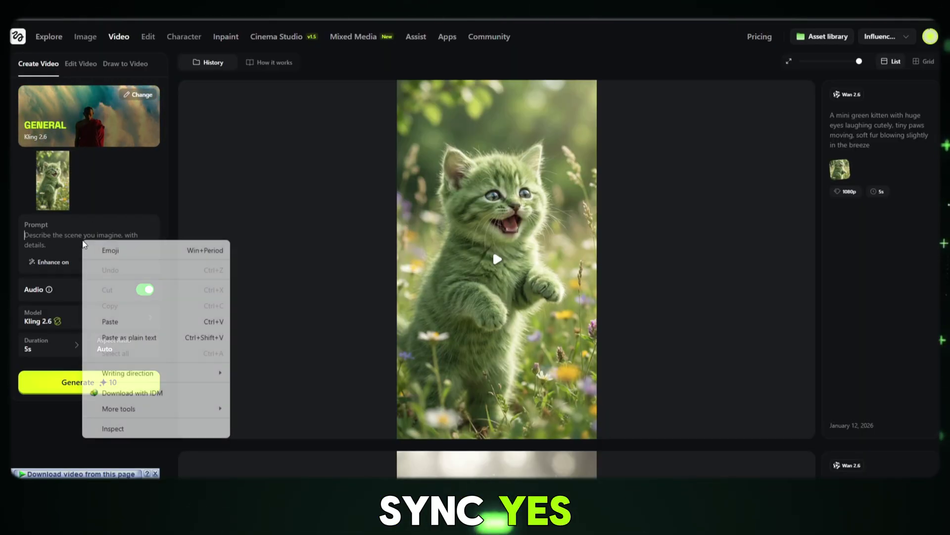
left_click(123, 323)
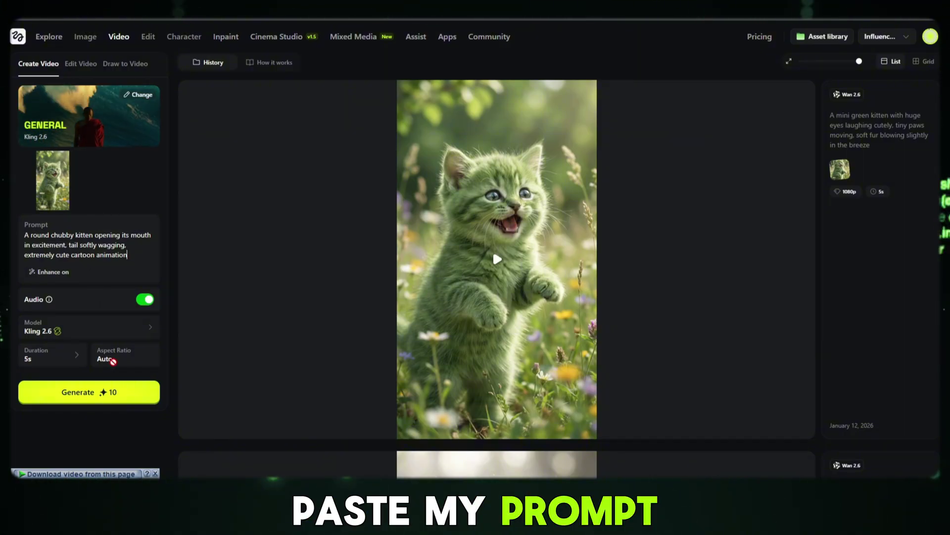
left_click(115, 391)
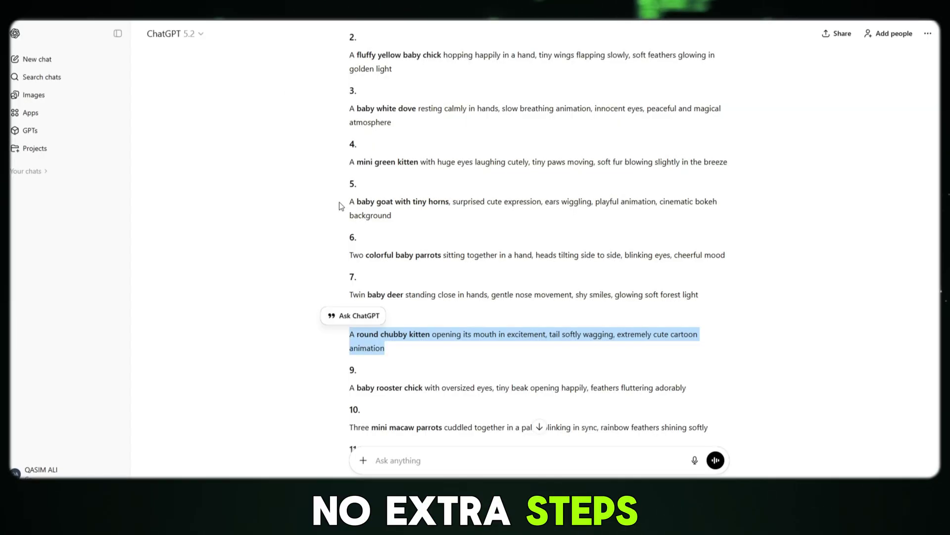
Replace the prompt with the three mini macaw parrots prompt, then watch the kitten video full screen.
scroll(425, 250, "down", 3)
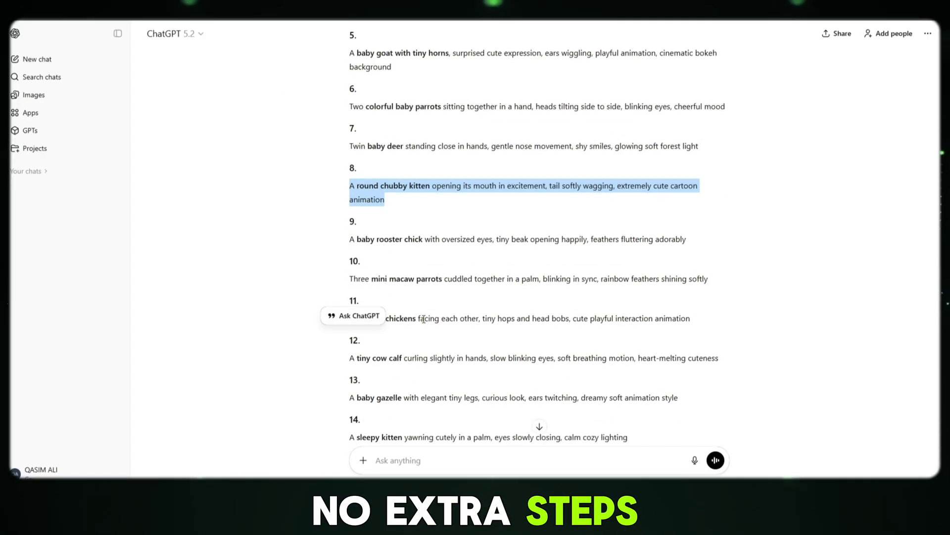
triple_click(433, 279)
right_click(432, 278)
left_click(458, 288)
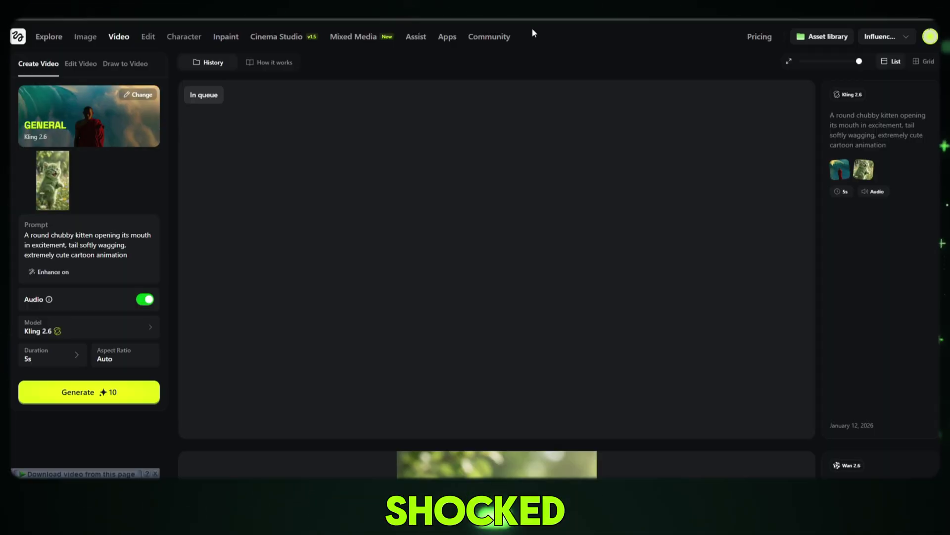
triple_click(91, 231)
right_click(88, 237)
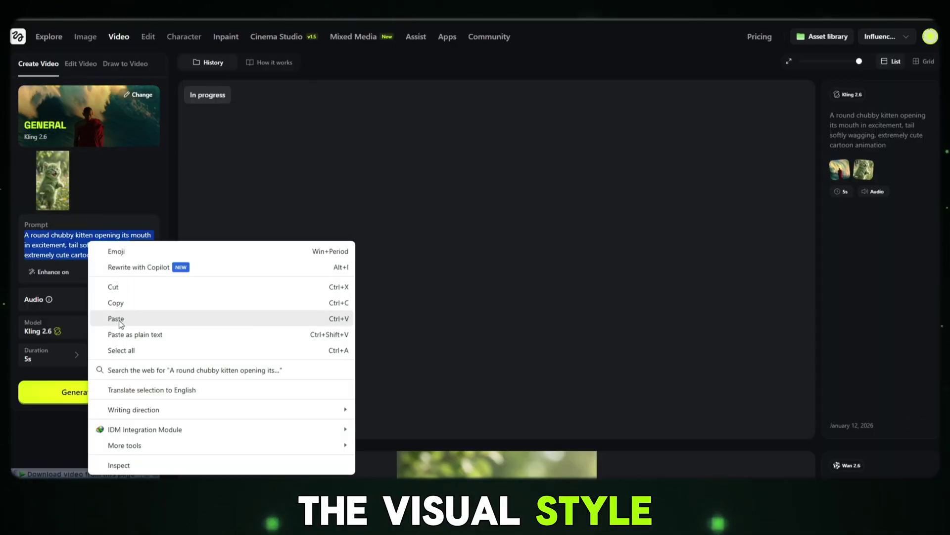
left_click(99, 320)
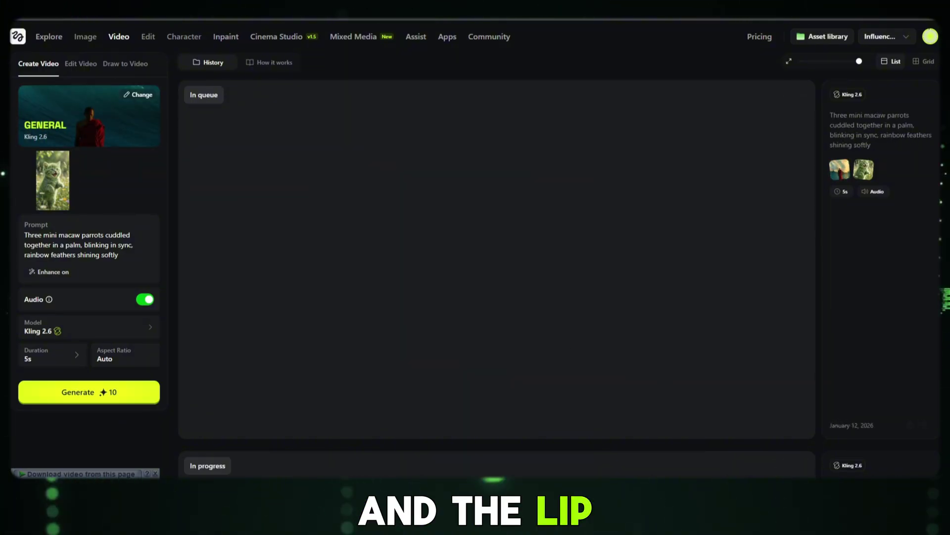
left_click(871, 490)
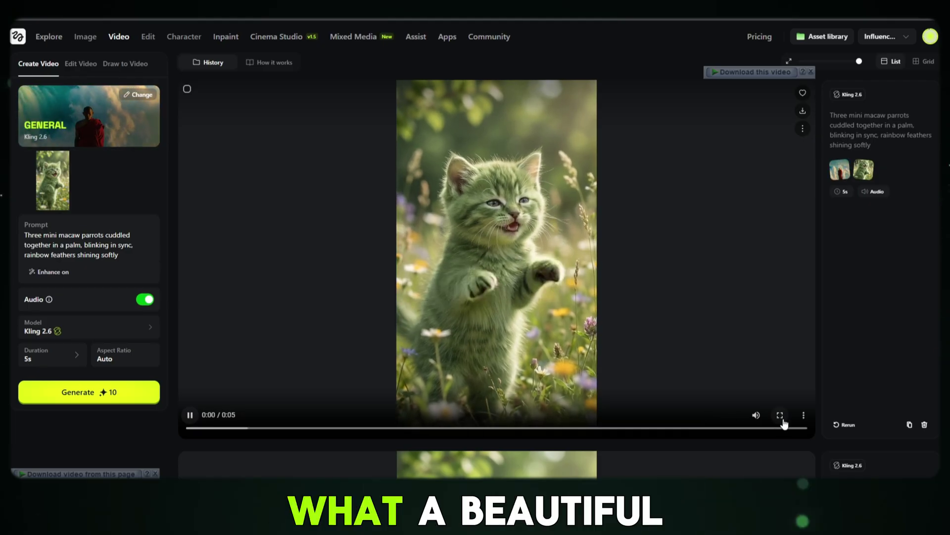
left_click(778, 416)
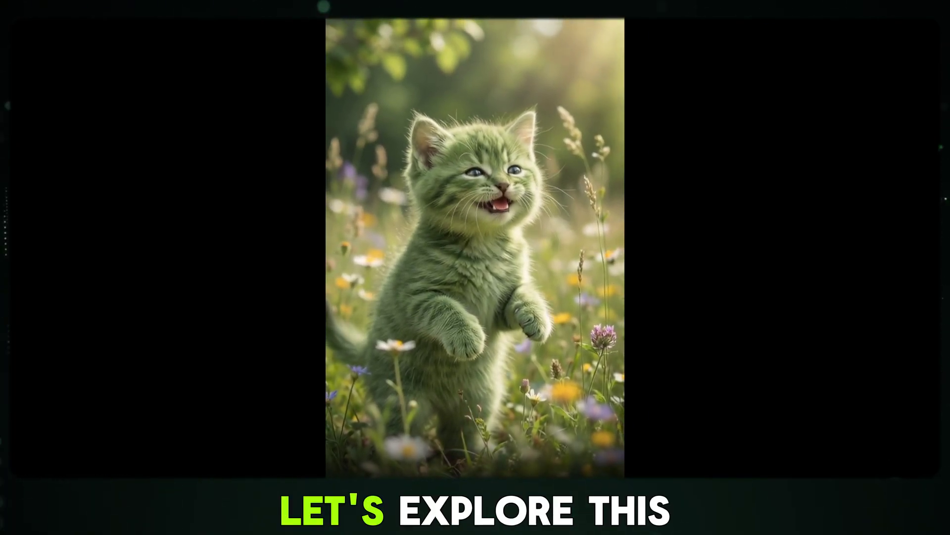
Remove the kitten reference image and generate the macaw parrots video.
key("Escape")
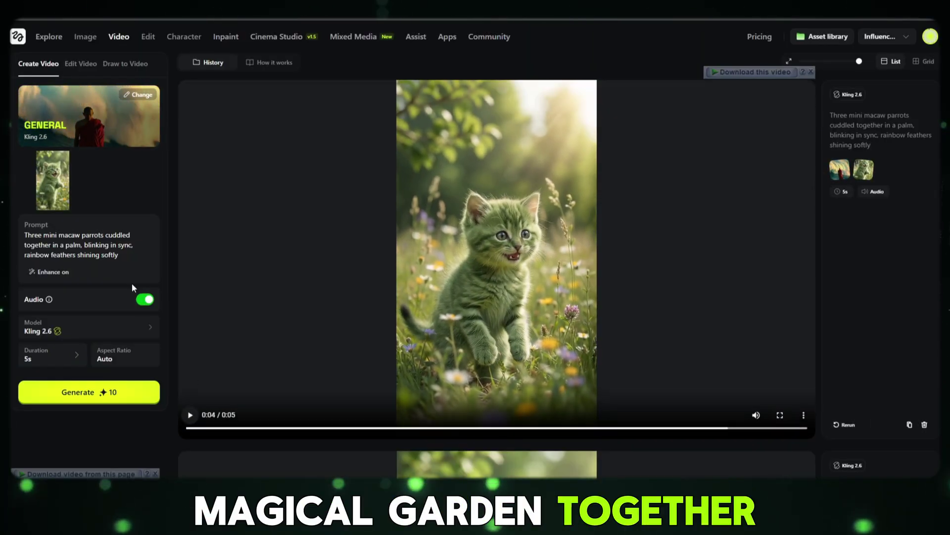
left_click(87, 151)
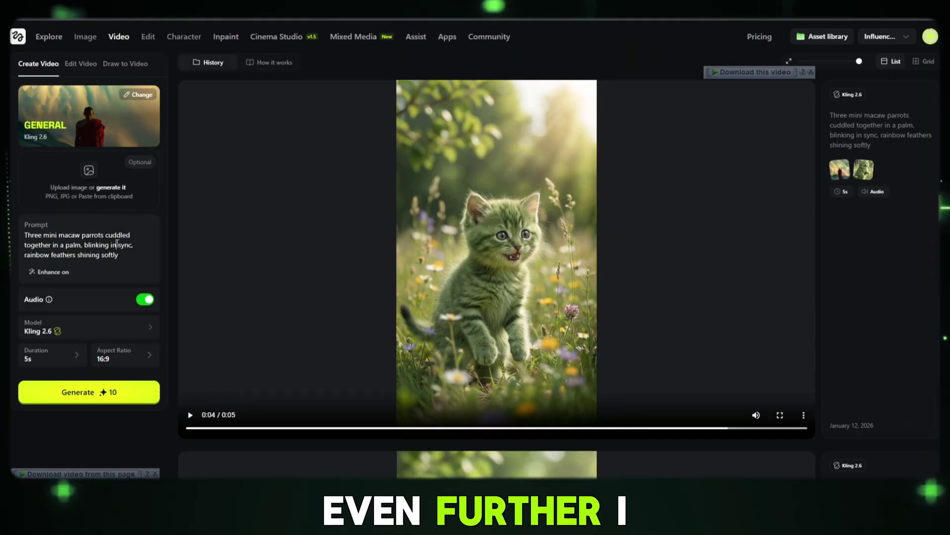
triple_click(76, 260)
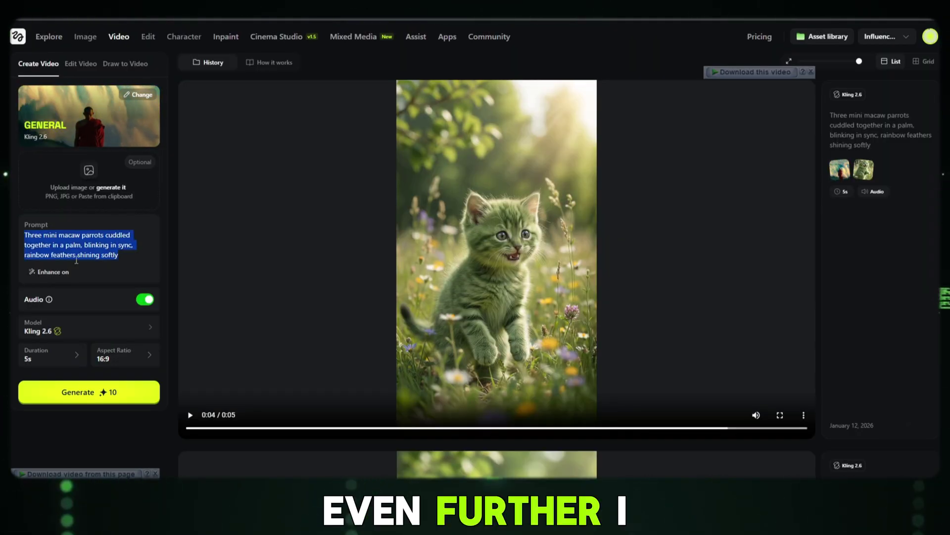
key("ctrl+v")
left_click(85, 394)
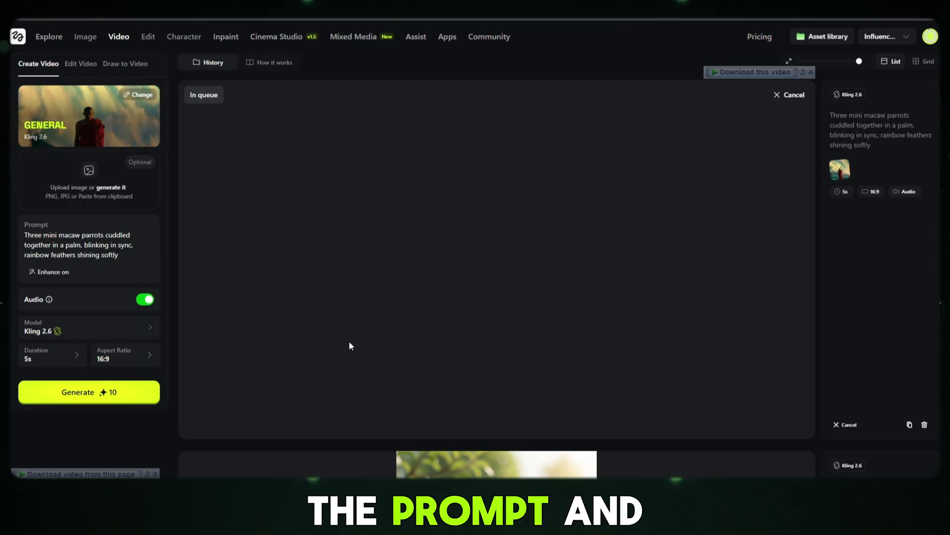
Watch the finished macaw video full screen, then go to Cinema Studio.
left_click(886, 477)
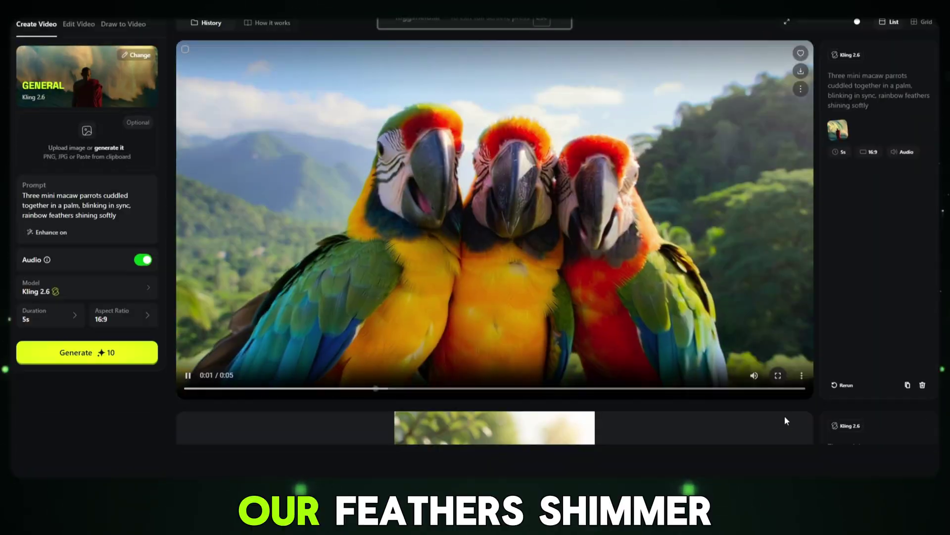
left_click(781, 415)
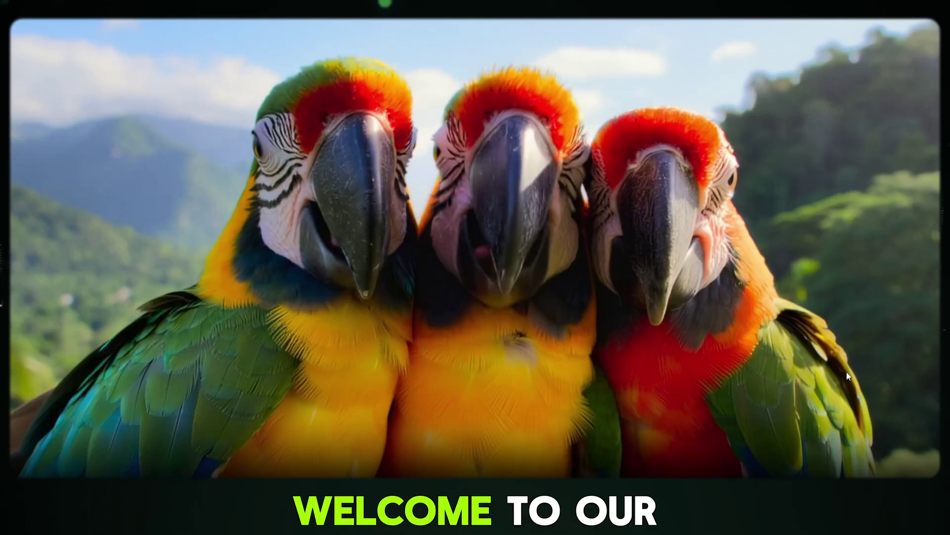
key("Escape")
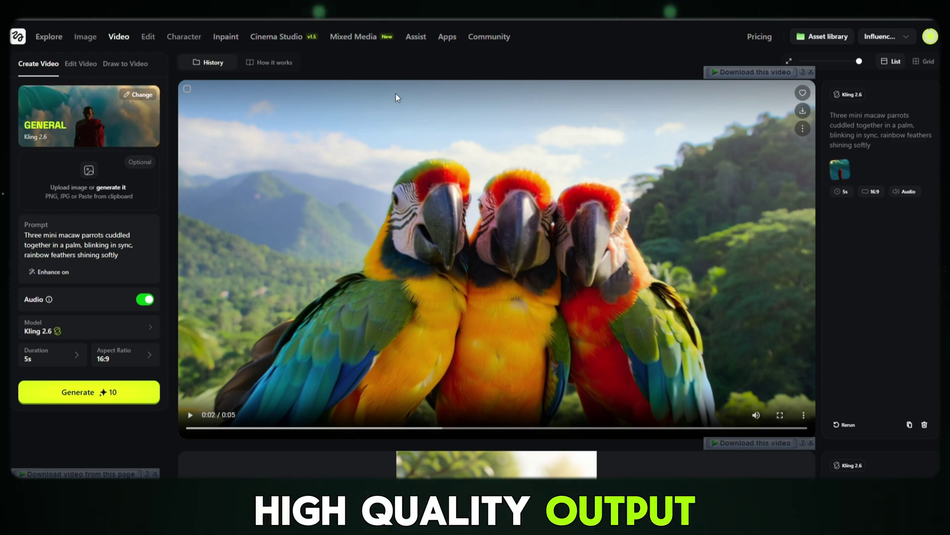
left_click(279, 39)
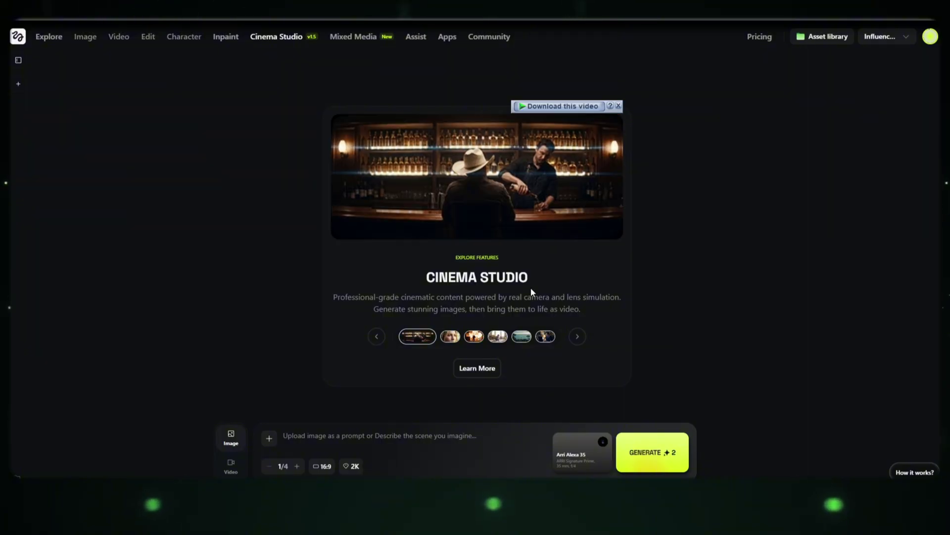
Attach the green kitten image as the reference.
left_click(268, 439)
left_click(334, 336)
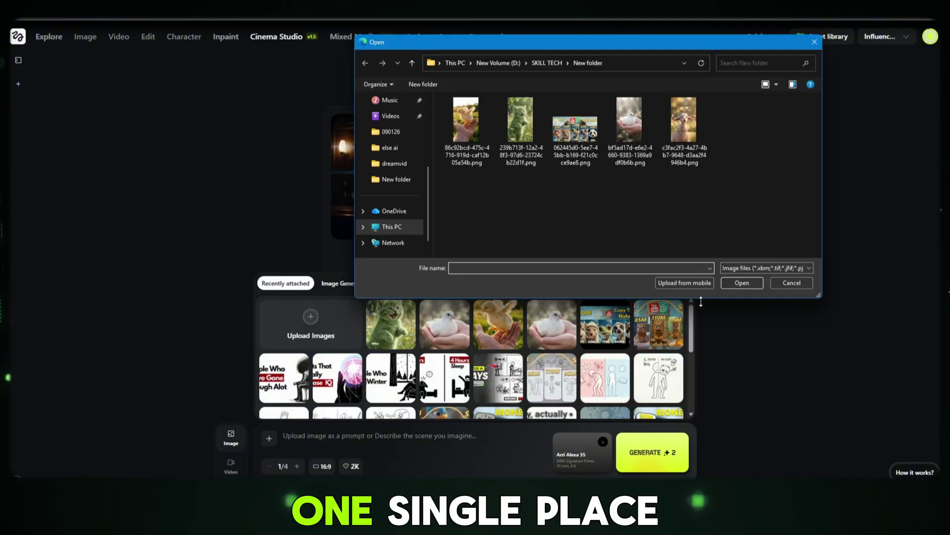
left_click(791, 283)
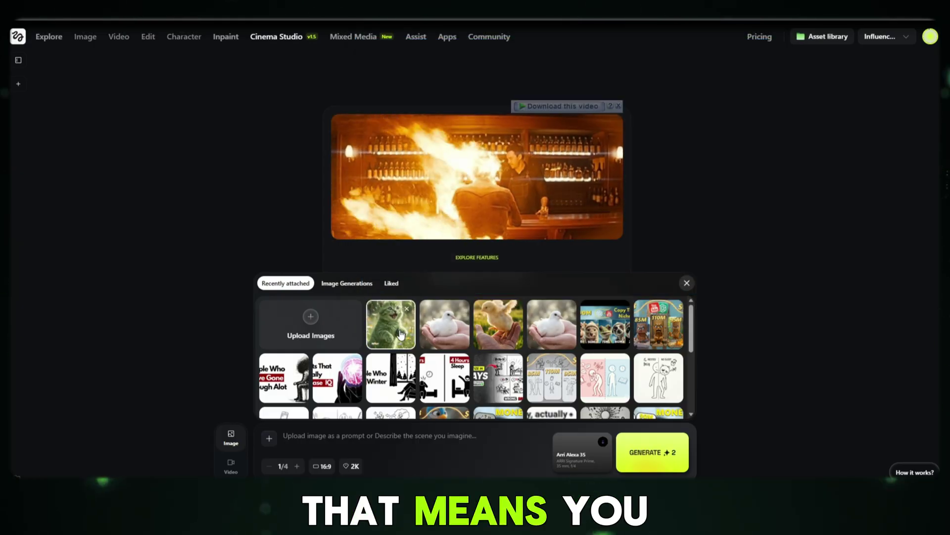
left_click(402, 333)
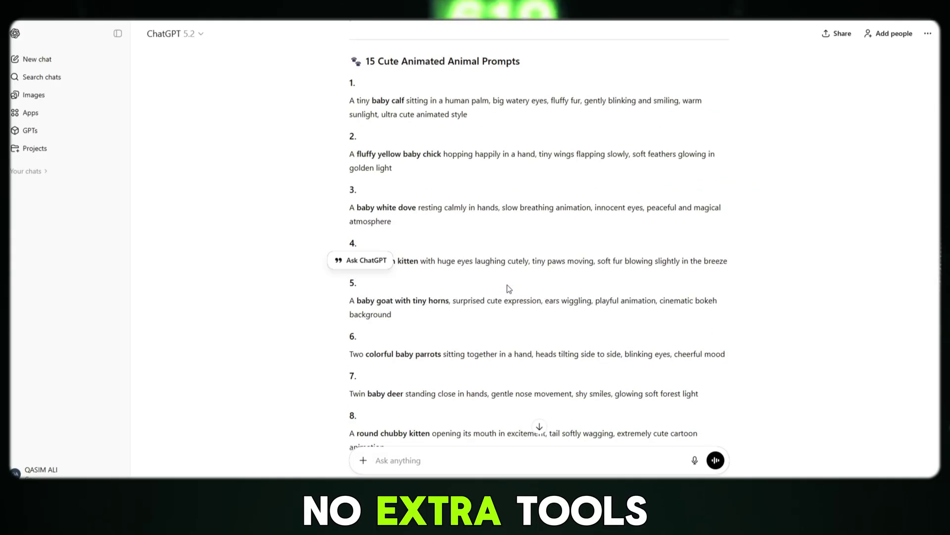
Paste prompt 4, the mini green kitten, keep 2K resolution and generate.
triple_click(465, 261)
right_click(529, 262)
left_click(549, 271)
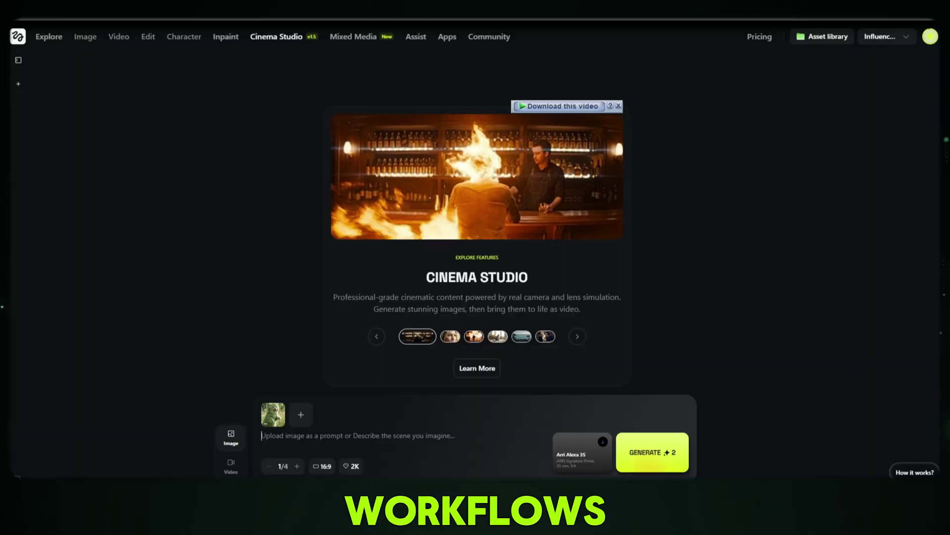
right_click(342, 436)
left_click(360, 317)
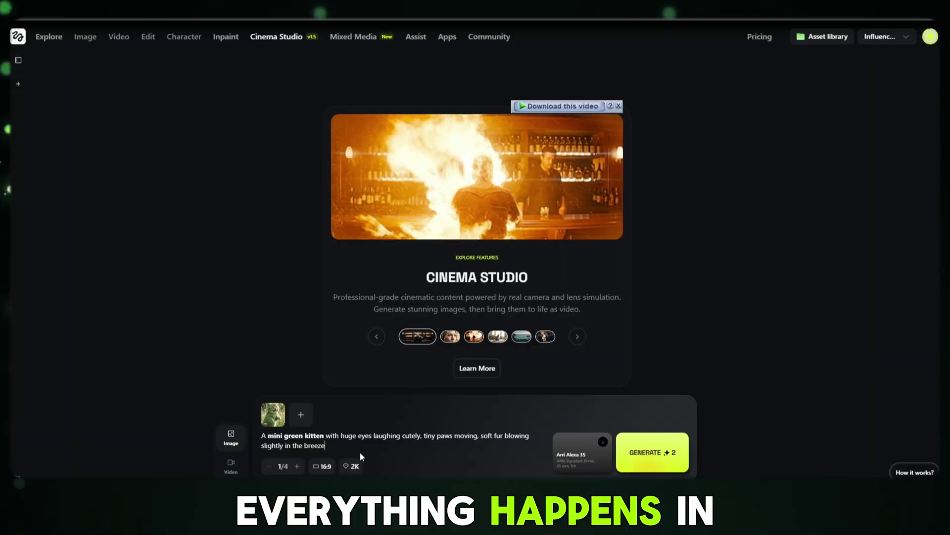
left_click(352, 465)
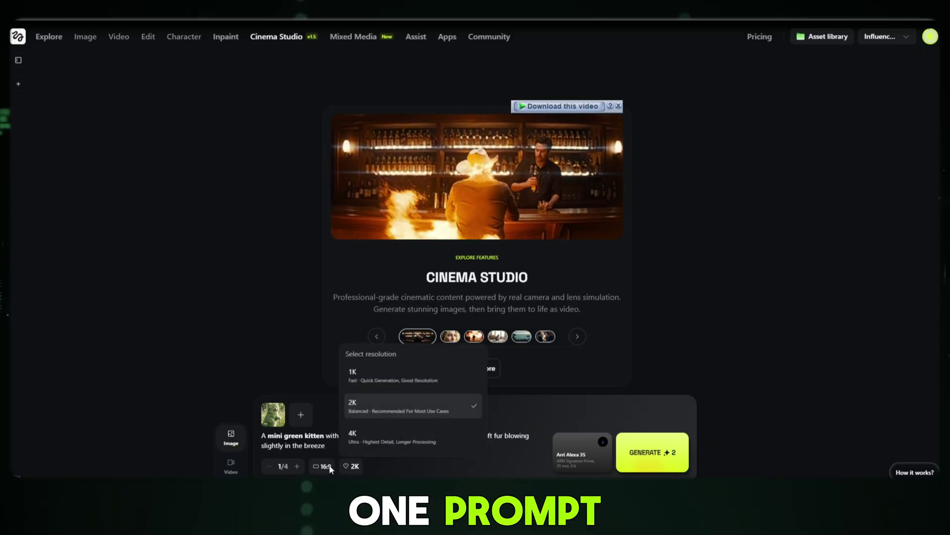
left_click(524, 419)
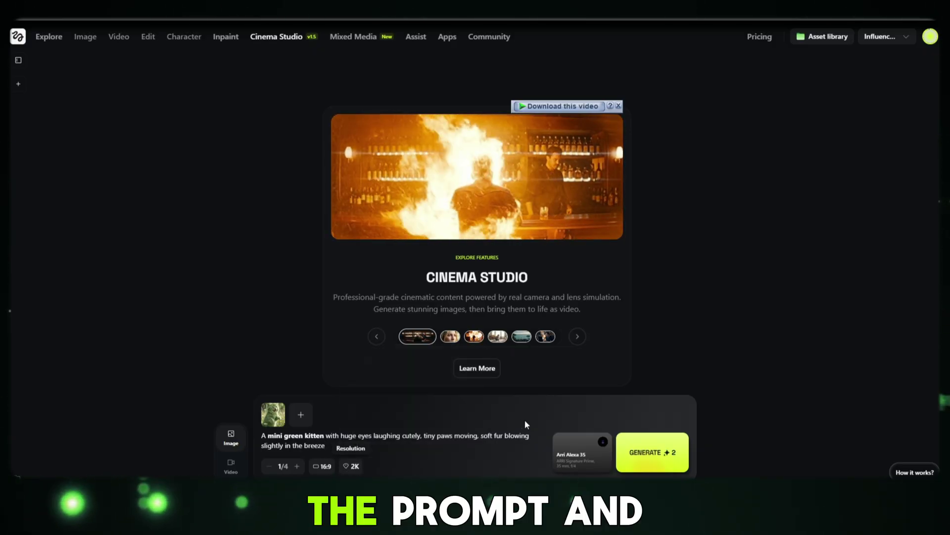
left_click(661, 457)
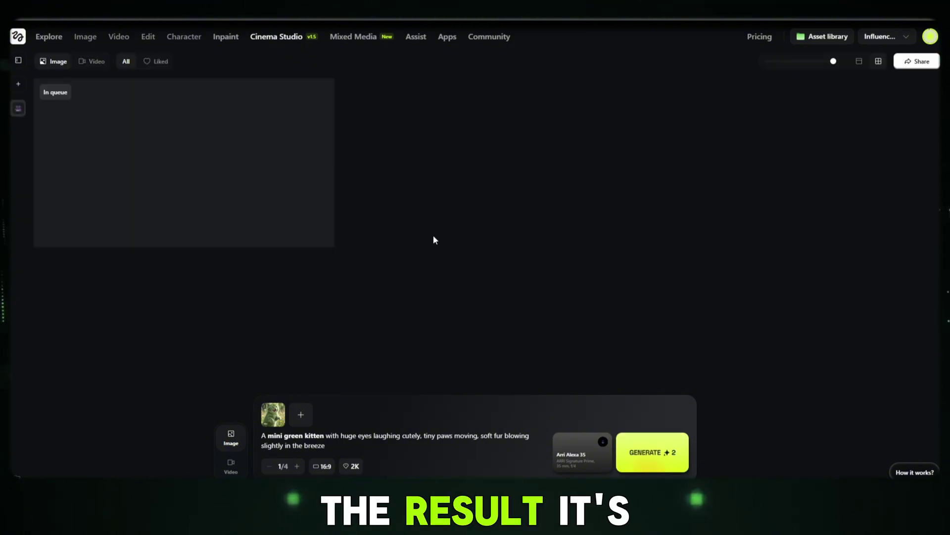
Animate the finished green kitten image and review the resulting 5-second video.
left_click(877, 474)
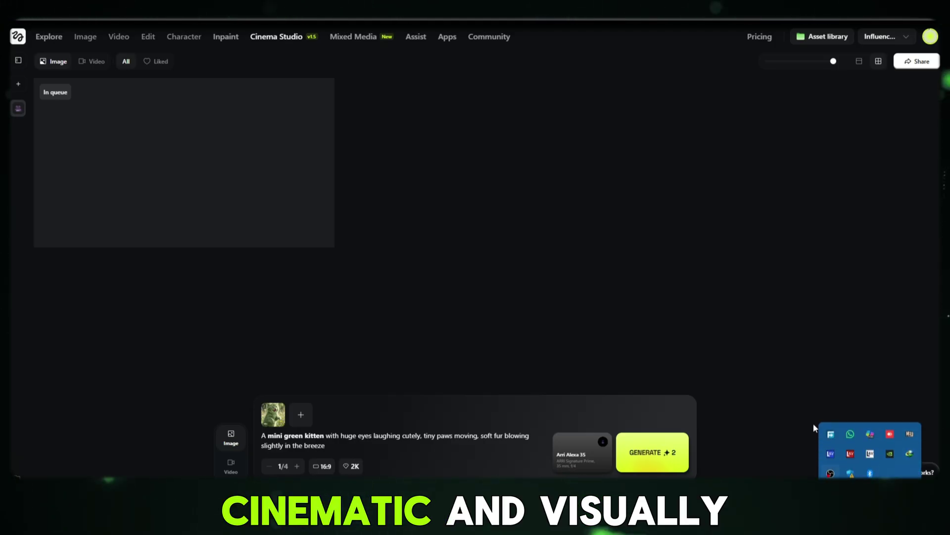
left_click(926, 365)
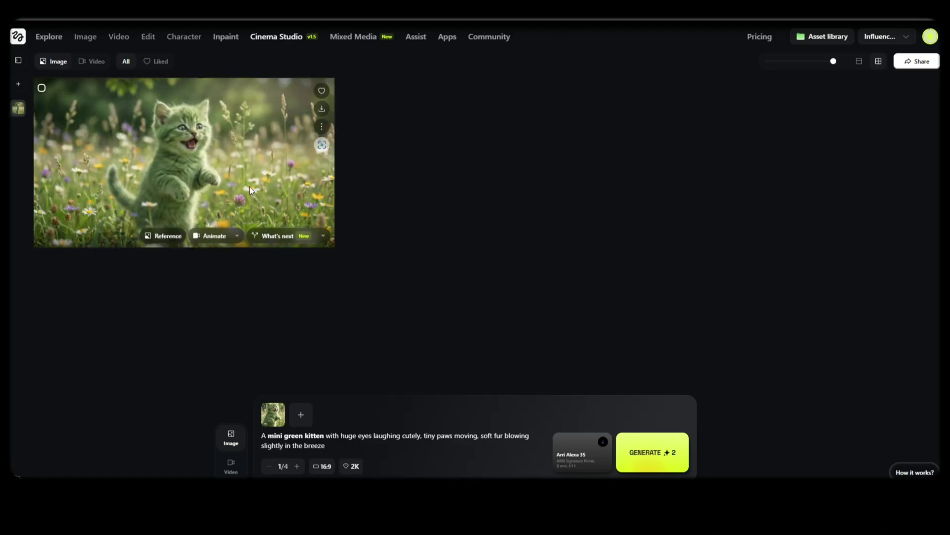
left_click(250, 188)
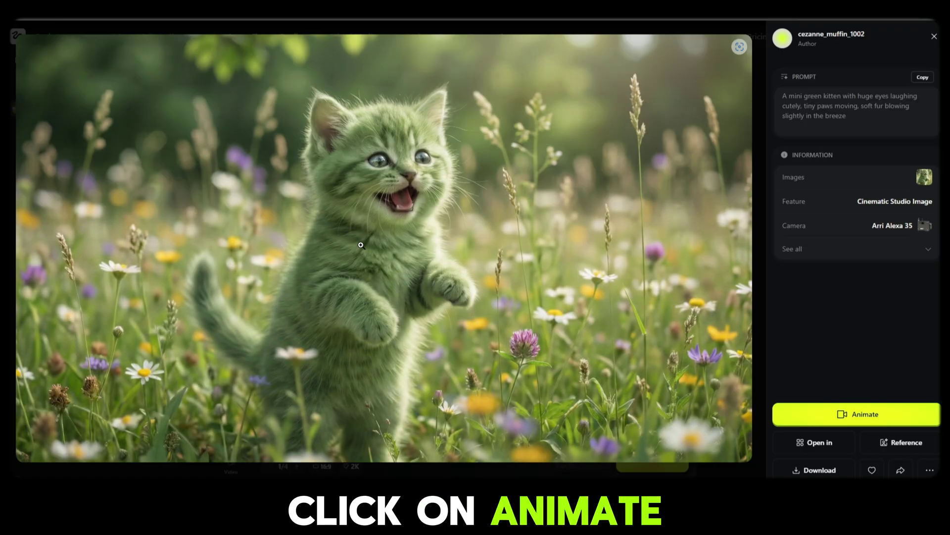
left_click(855, 415)
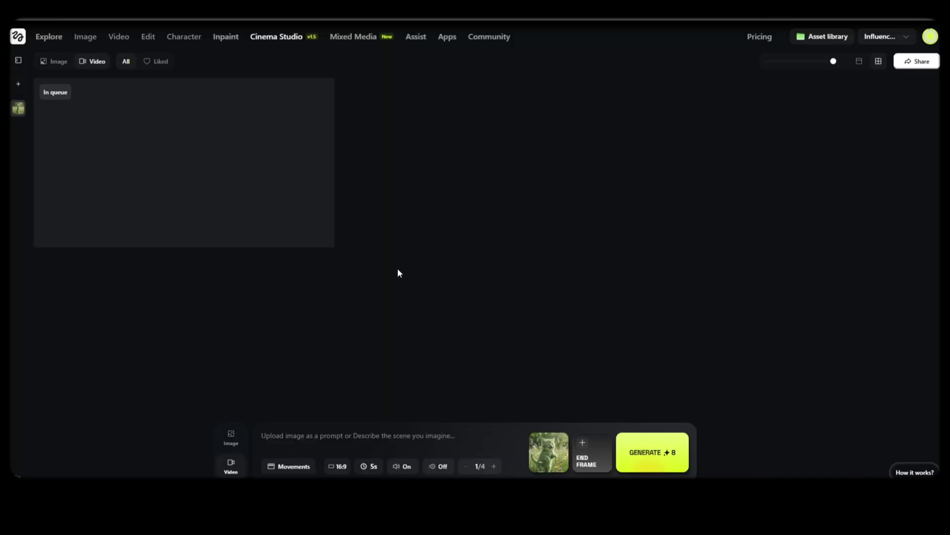
left_click(213, 198)
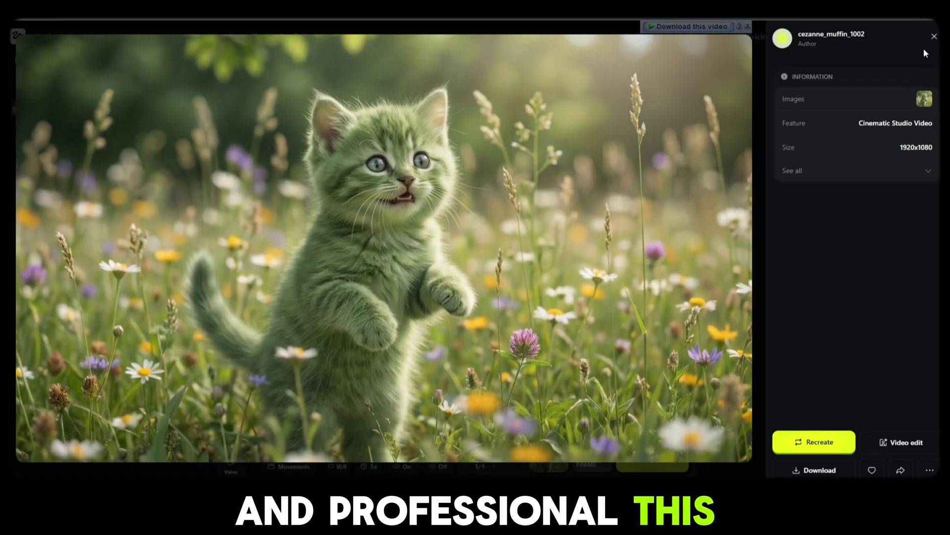
left_click(934, 36)
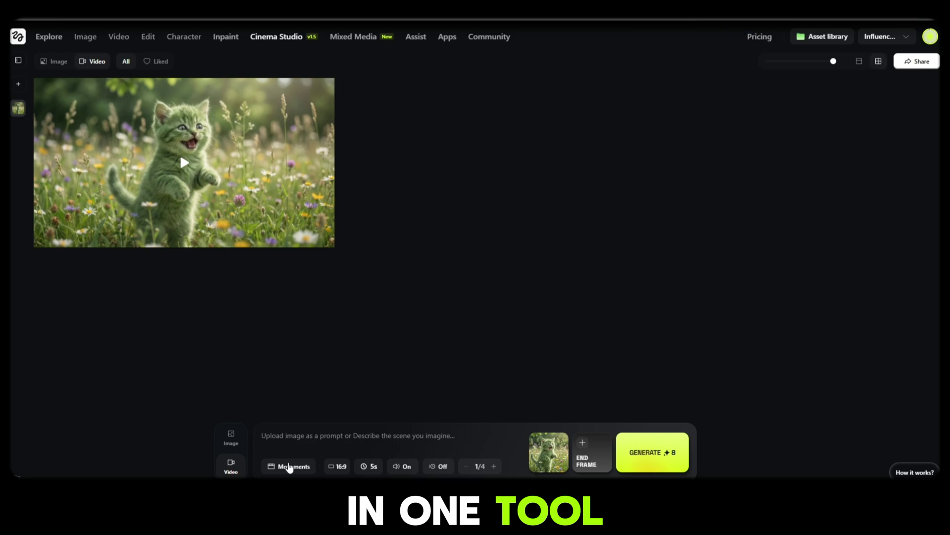
Browse the camera movement presets, from Static and Handheld to Drone shot and 360 roll.
left_click(290, 469)
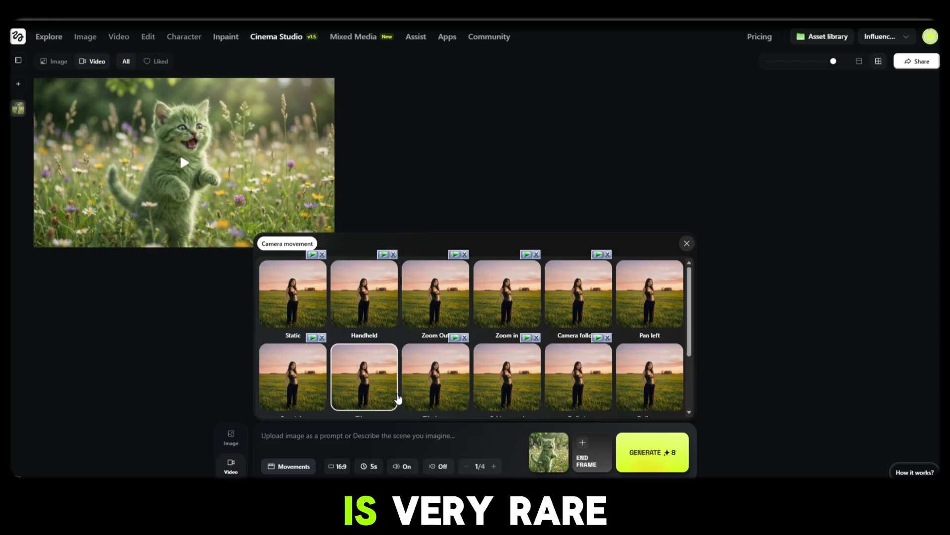
scroll(396, 396, "down", 2)
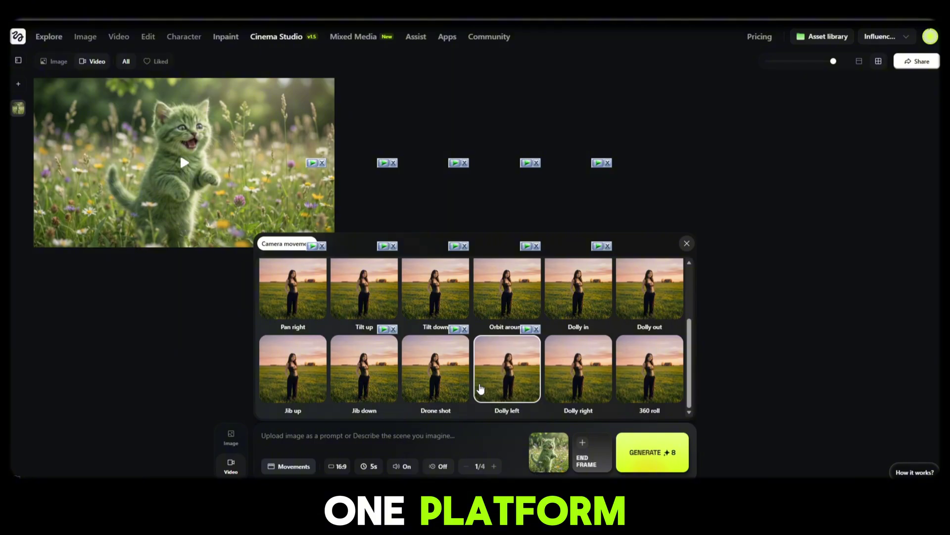
scroll(480, 389, "up", 2)
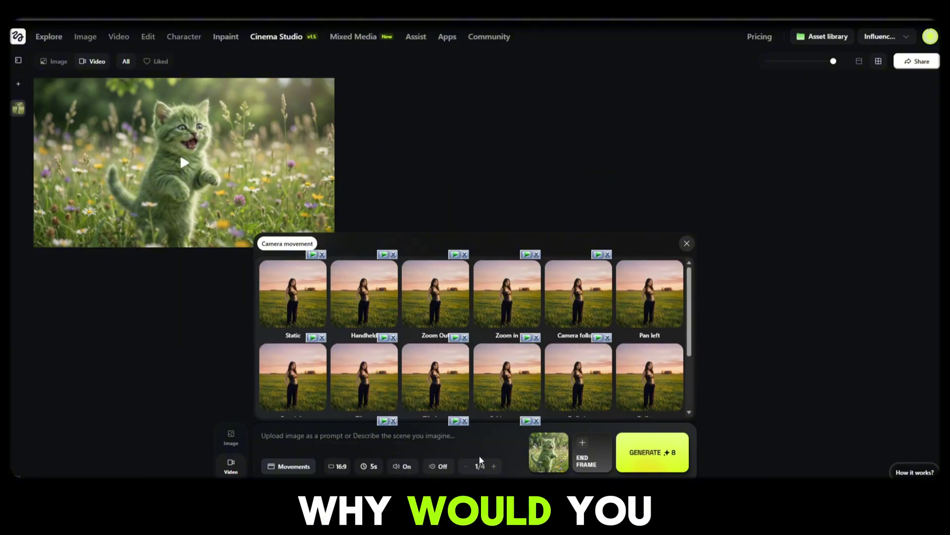
Toggle the generator between image and video modes, ending in video mode.
left_click(234, 447)
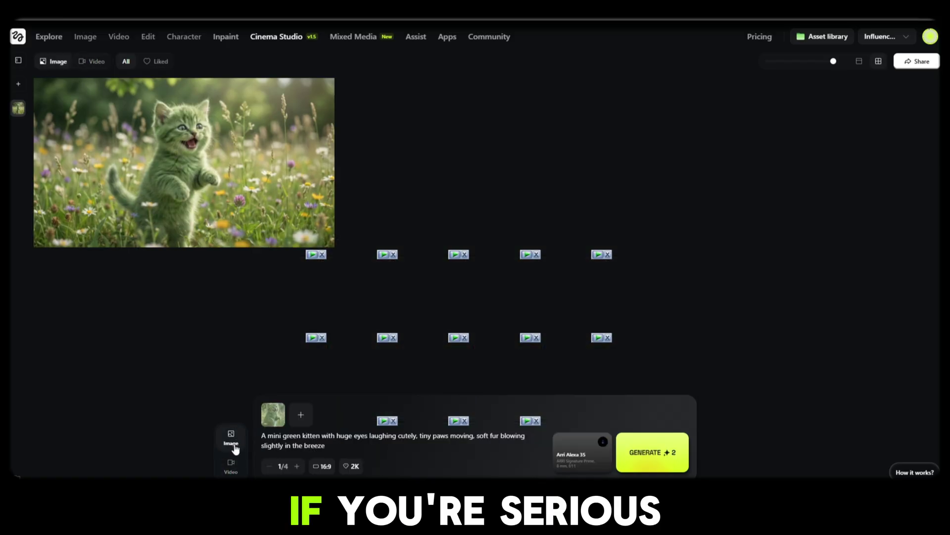
left_click(231, 466)
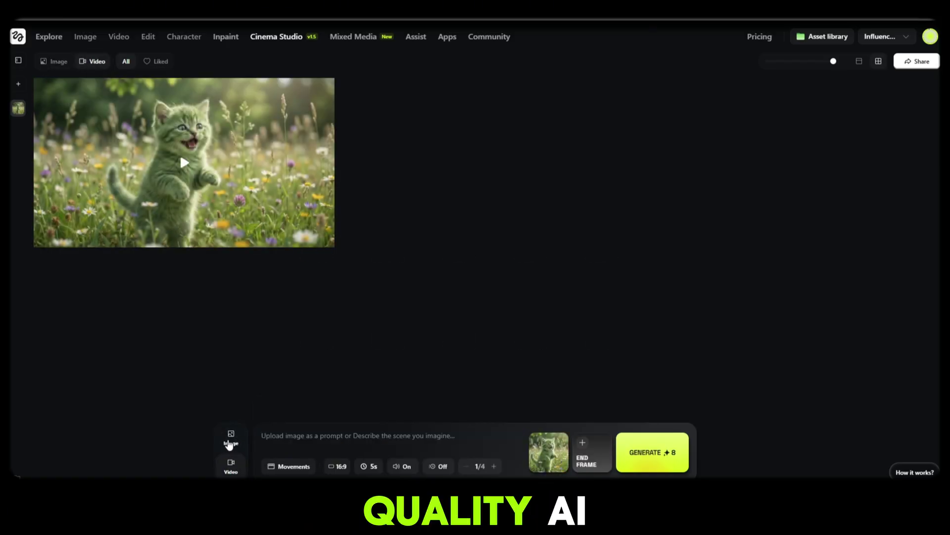
left_click(229, 444)
left_click(232, 459)
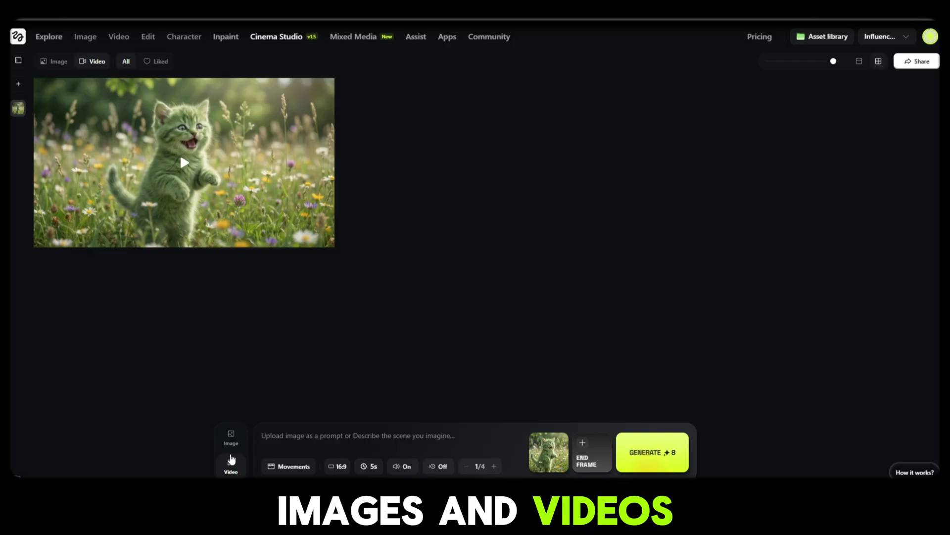
mouse_move(124, 36)
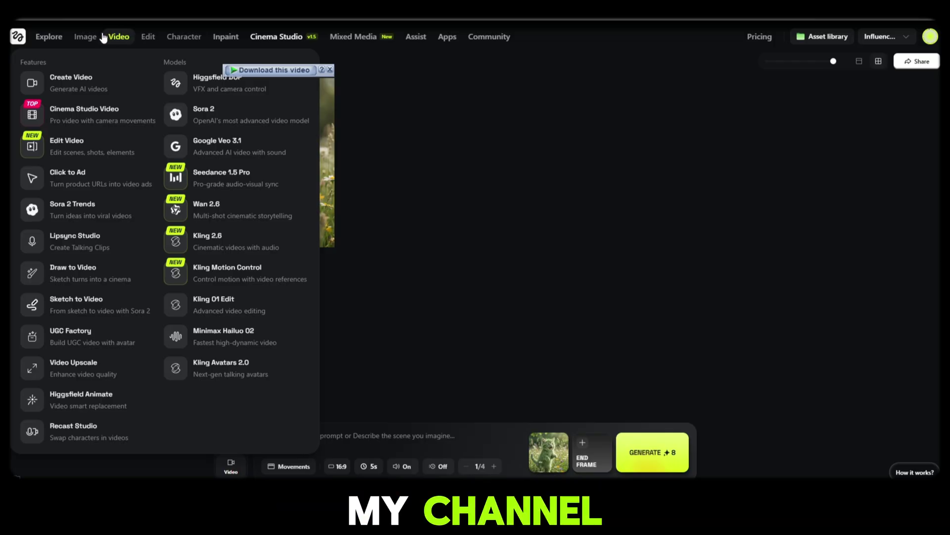
mouse_move(83, 38)
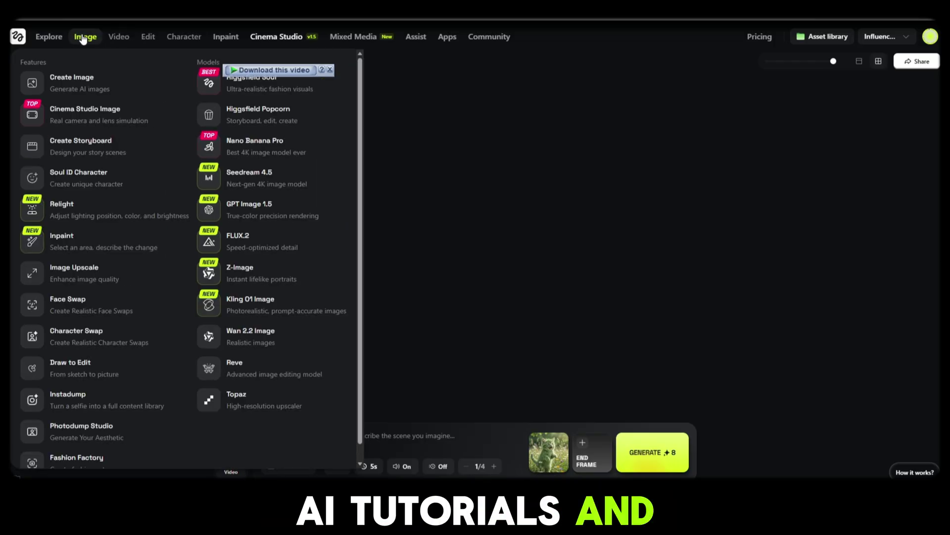